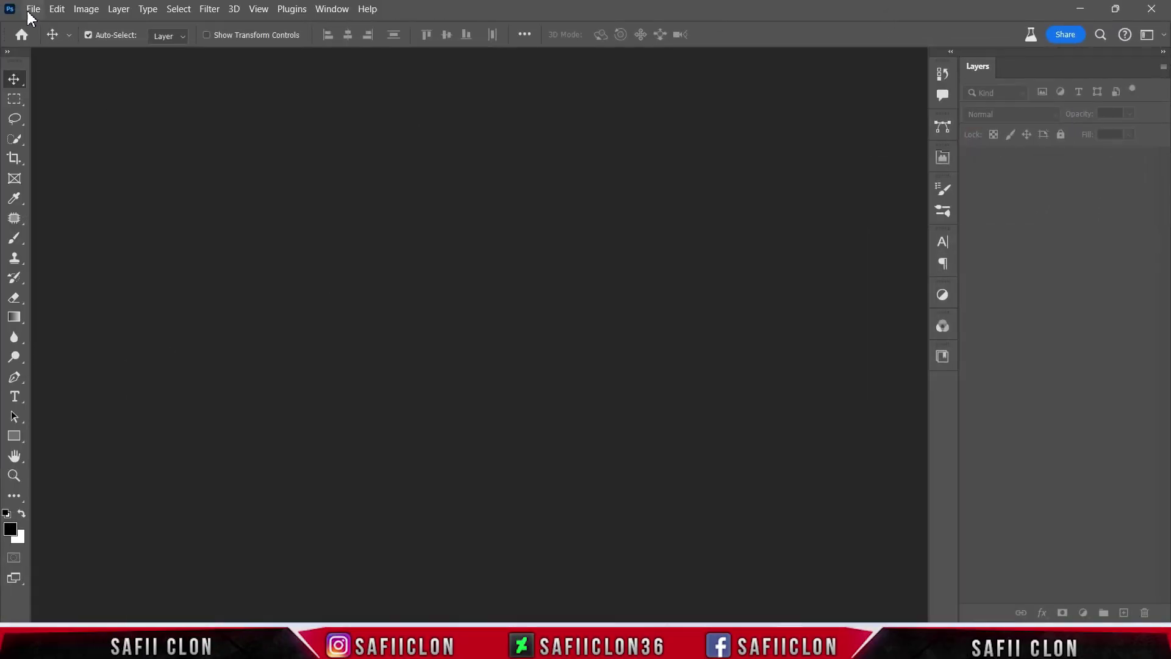
# Start a new document sized 1920 × 1080 pixels.
pyautogui.click(33, 10)
pyautogui.click(48, 27)
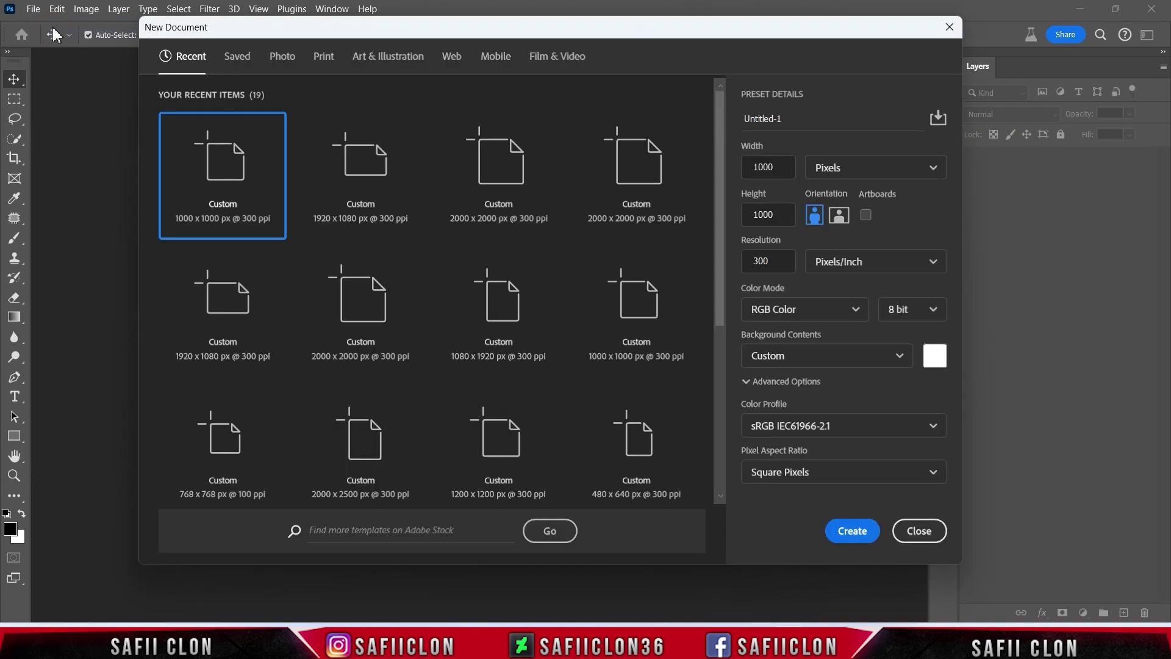
pyautogui.click(863, 167)
pyautogui.click(829, 194)
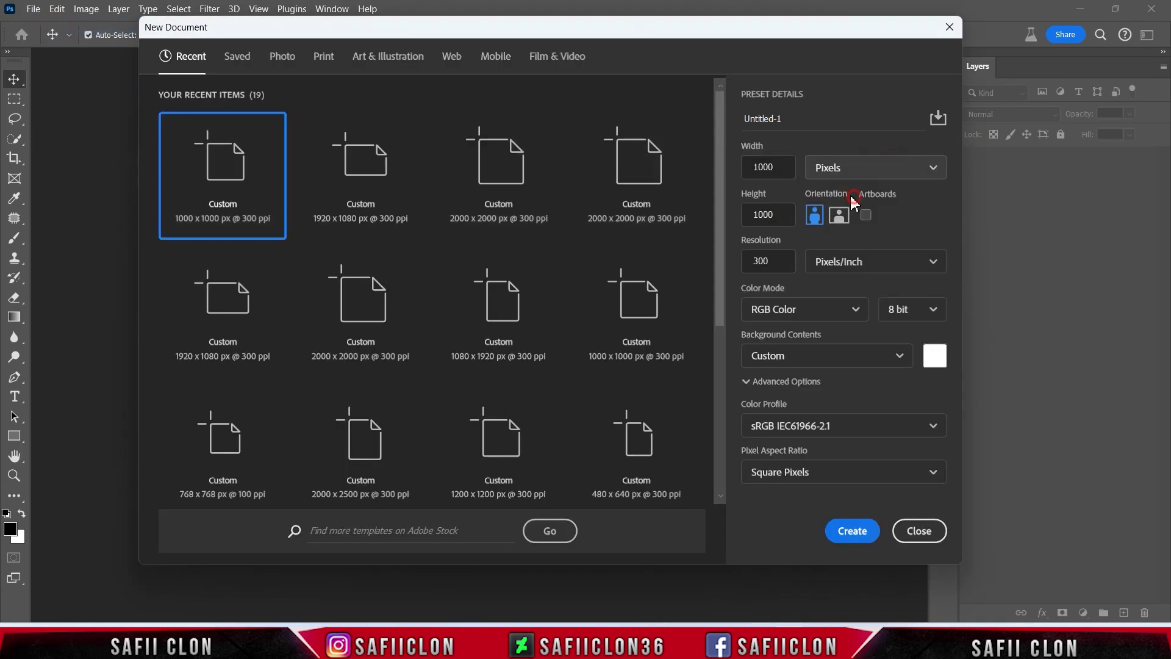
pyautogui.click(777, 167)
pyautogui.doubleClick(778, 167)
pyautogui.write('19')
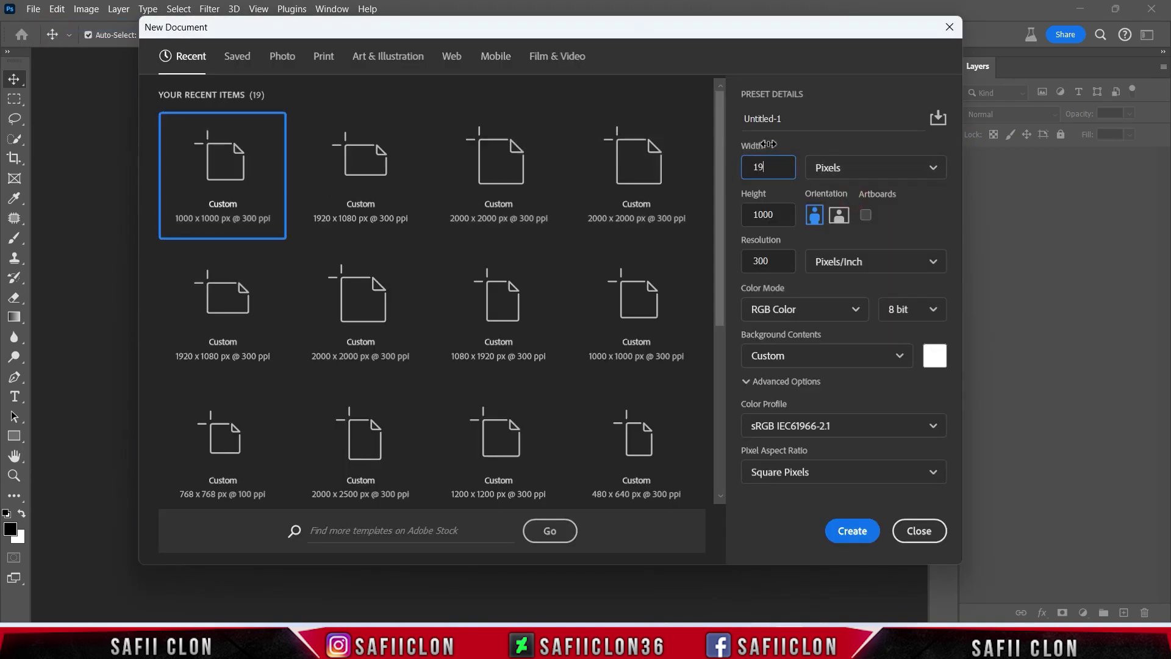
pyautogui.doubleClick(776, 212)
pyautogui.write('1')
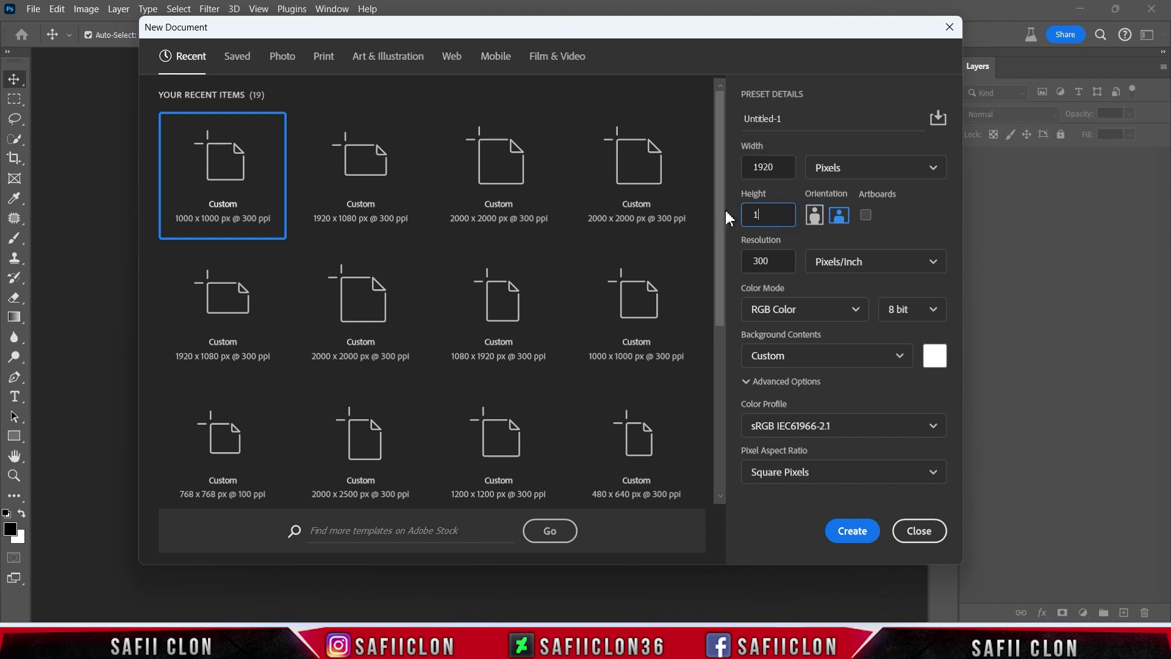
# Set the resolution to 300 Pixels/Inch and create the document.
pyautogui.click(862, 267)
pyautogui.click(860, 291)
pyautogui.doubleClick(769, 261)
pyautogui.write('3')
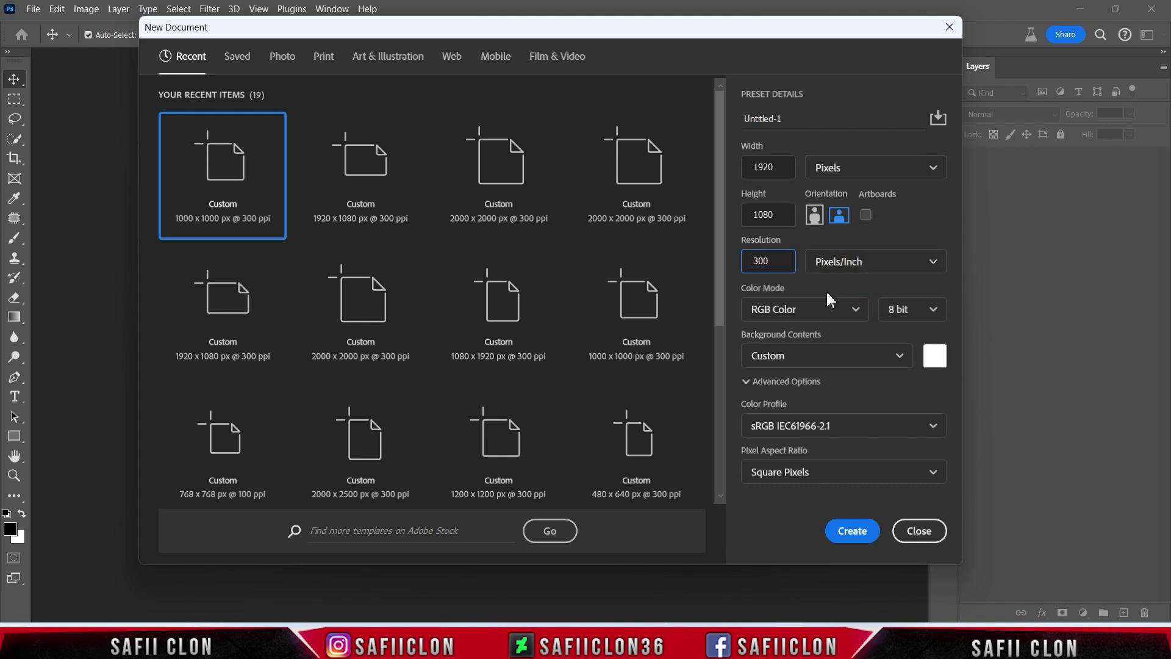
pyautogui.click(852, 532)
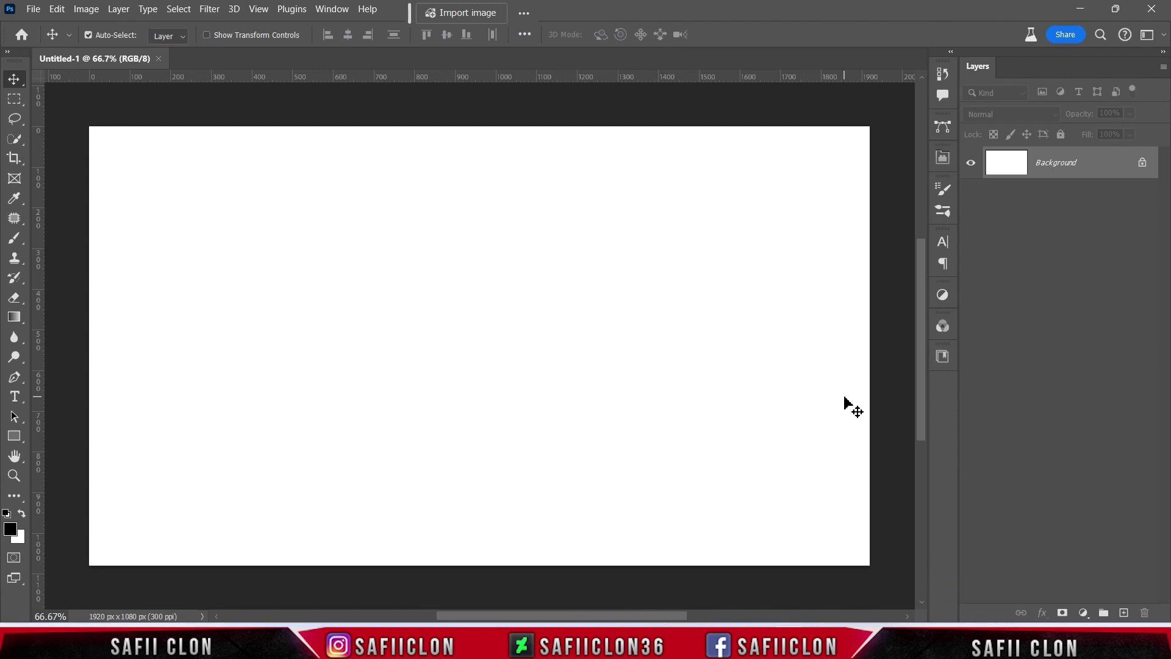
# Draw a 106 × 1091 px rectangle shape down the canvas's left edge and switch its fill to a gradient.
pyautogui.hotkey('ctrl', '-')
pyautogui.hotkey('ctrl', '+')
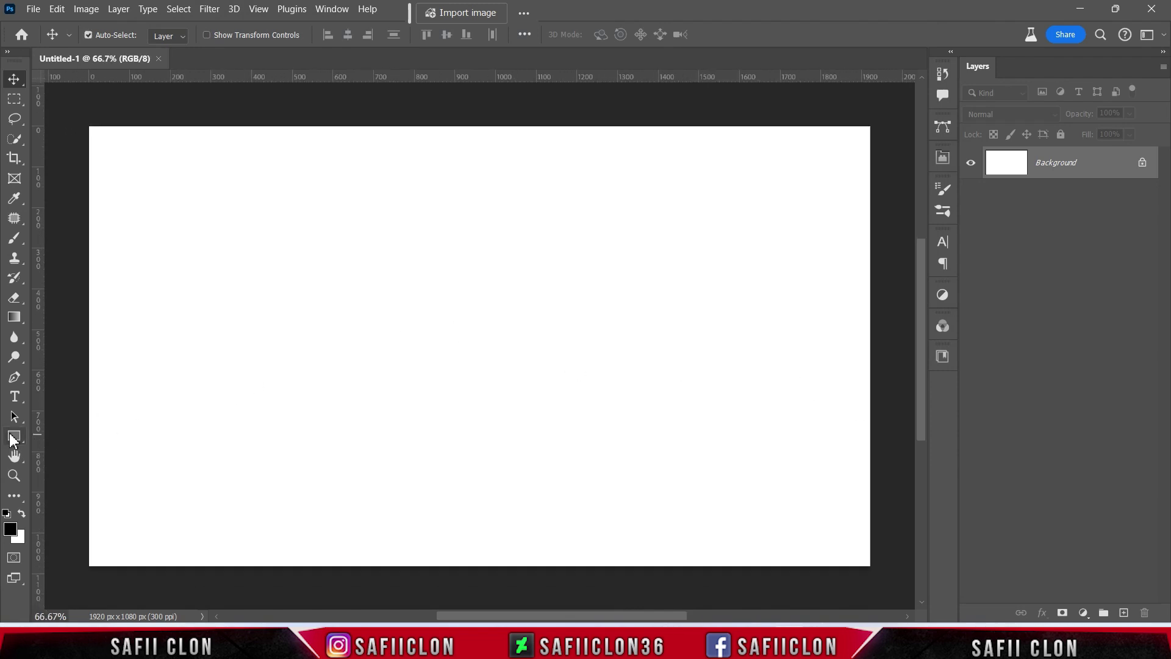
pyautogui.click(16, 438)
pyautogui.rightClick(16, 438)
pyautogui.click(78, 438)
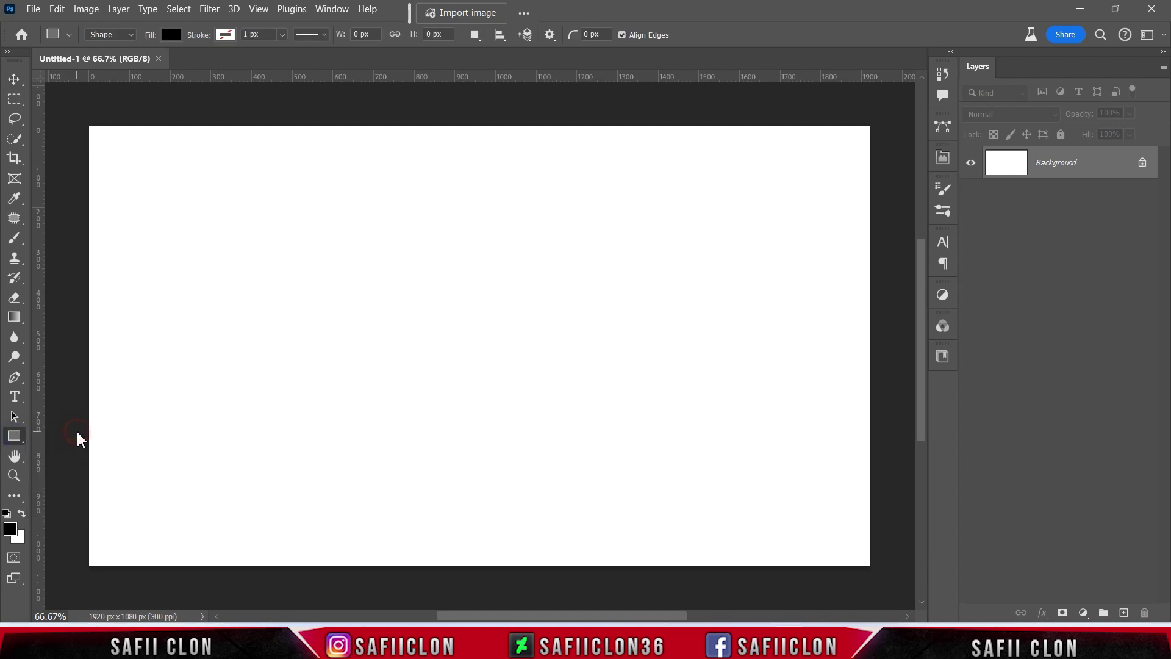
pyautogui.click(128, 35)
pyautogui.moveTo(87, 124); pyautogui.dragTo(128, 567)
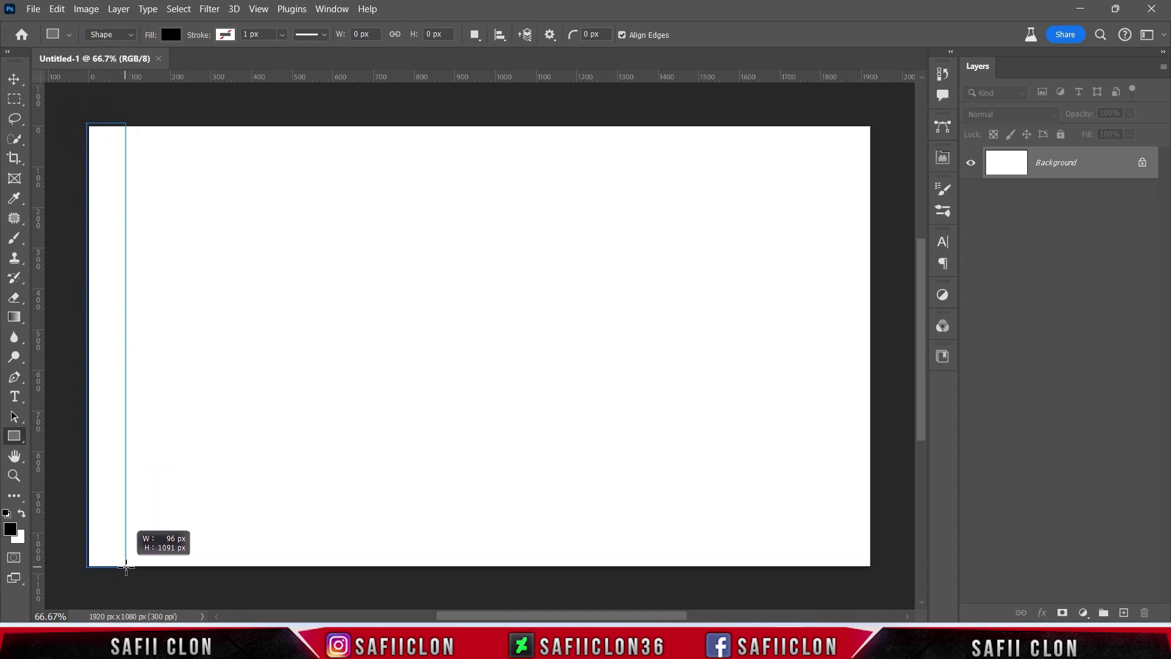
pyautogui.moveTo(127, 567); pyautogui.dragTo(129, 567)
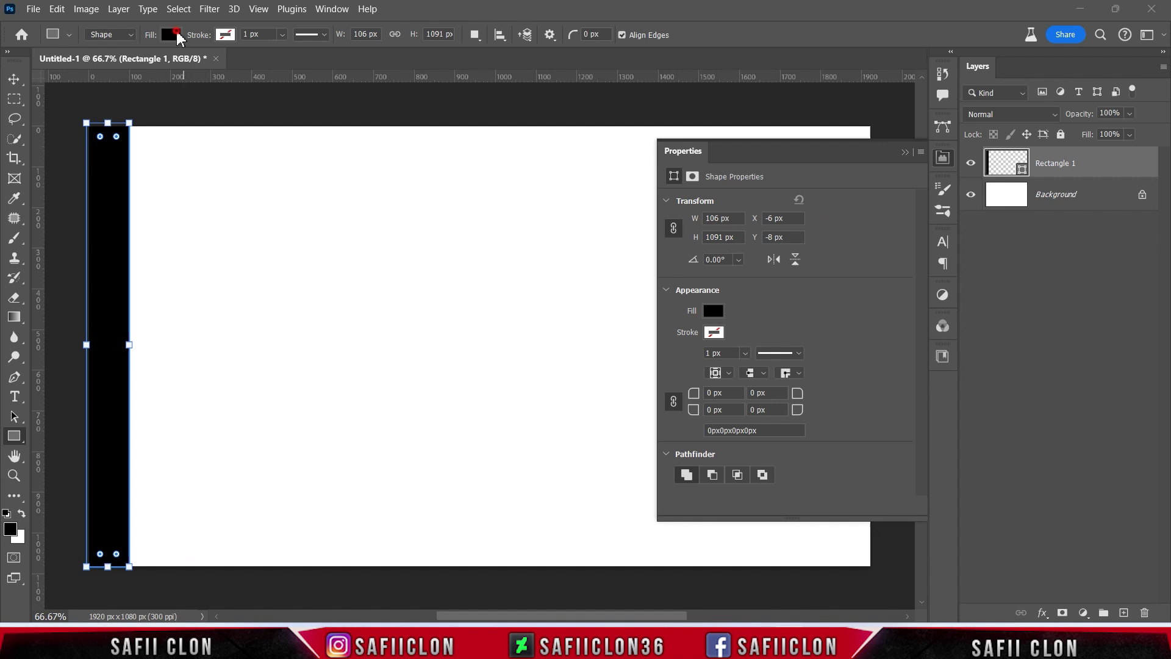
pyautogui.click(172, 35)
pyautogui.click(136, 64)
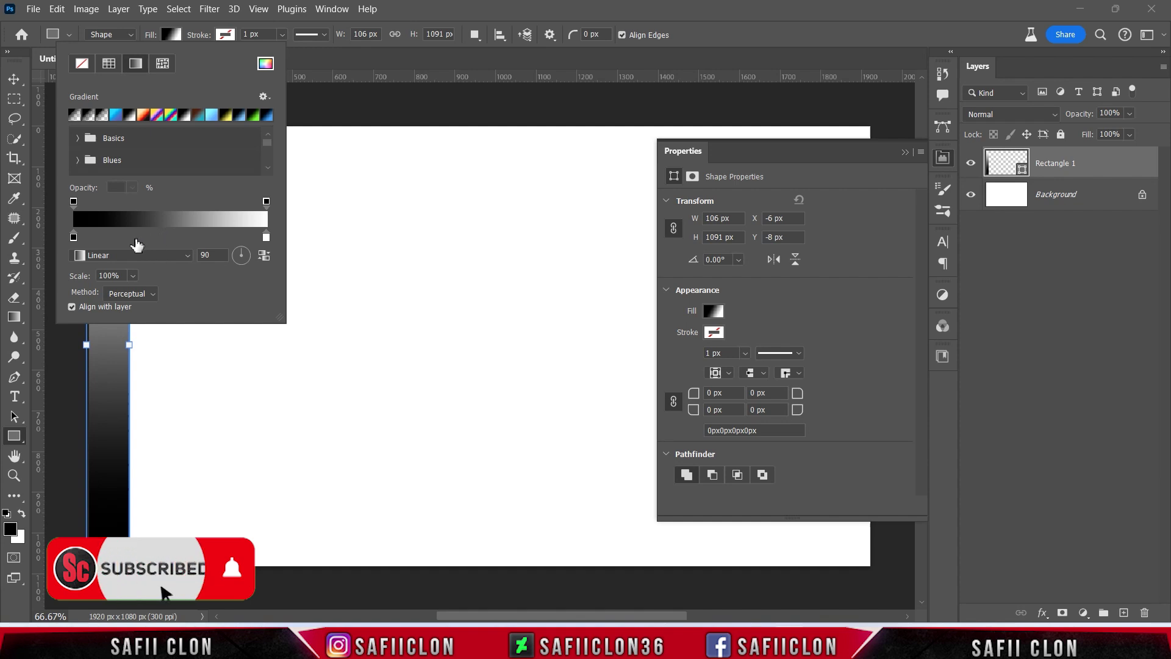
# Give the stripe a Linear 0° gradient, black on the left fading to white, then close Properties.
pyautogui.click(74, 237)
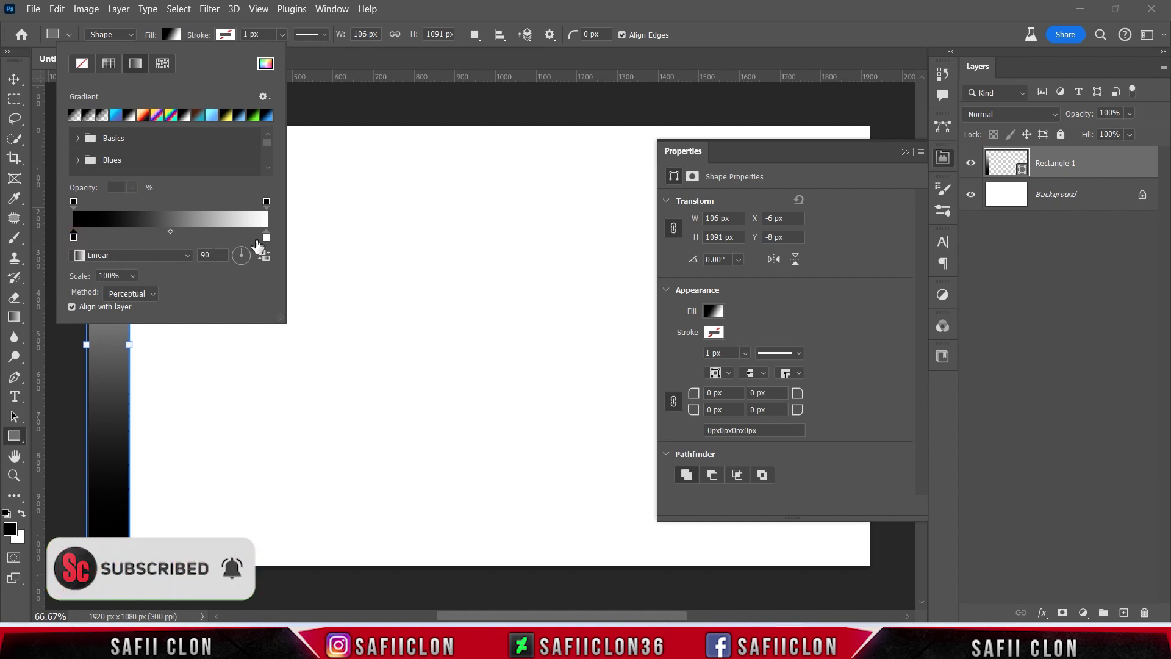
pyautogui.moveTo(266, 237); pyautogui.dragTo(251, 235)
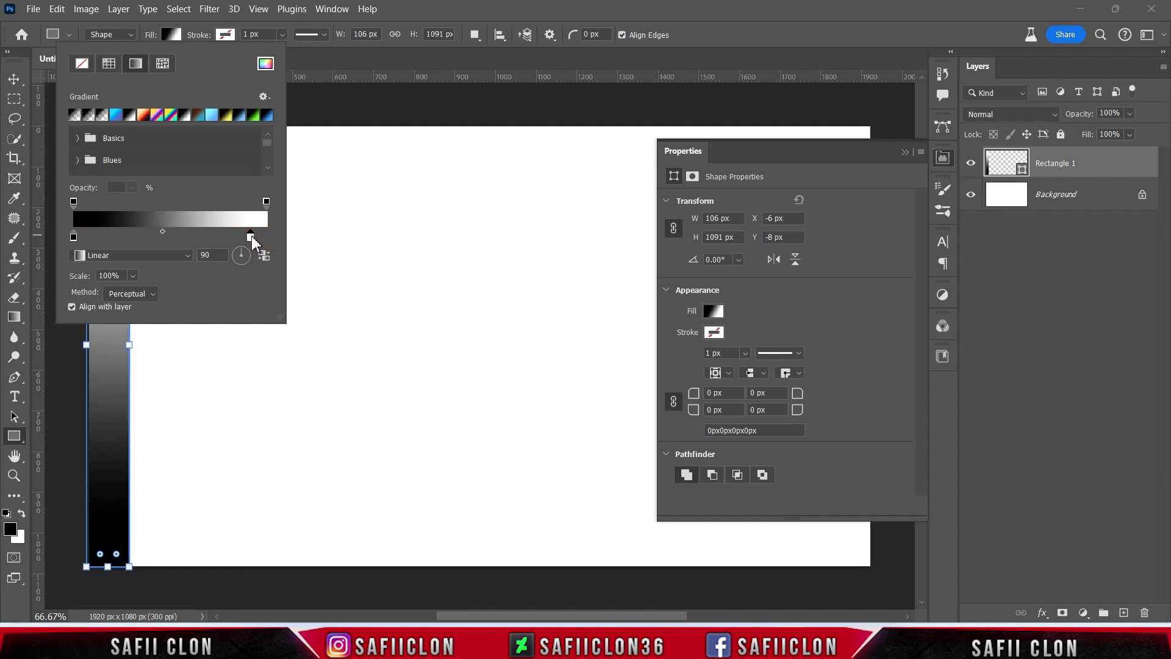
pyautogui.click(212, 256)
pyautogui.write('0')
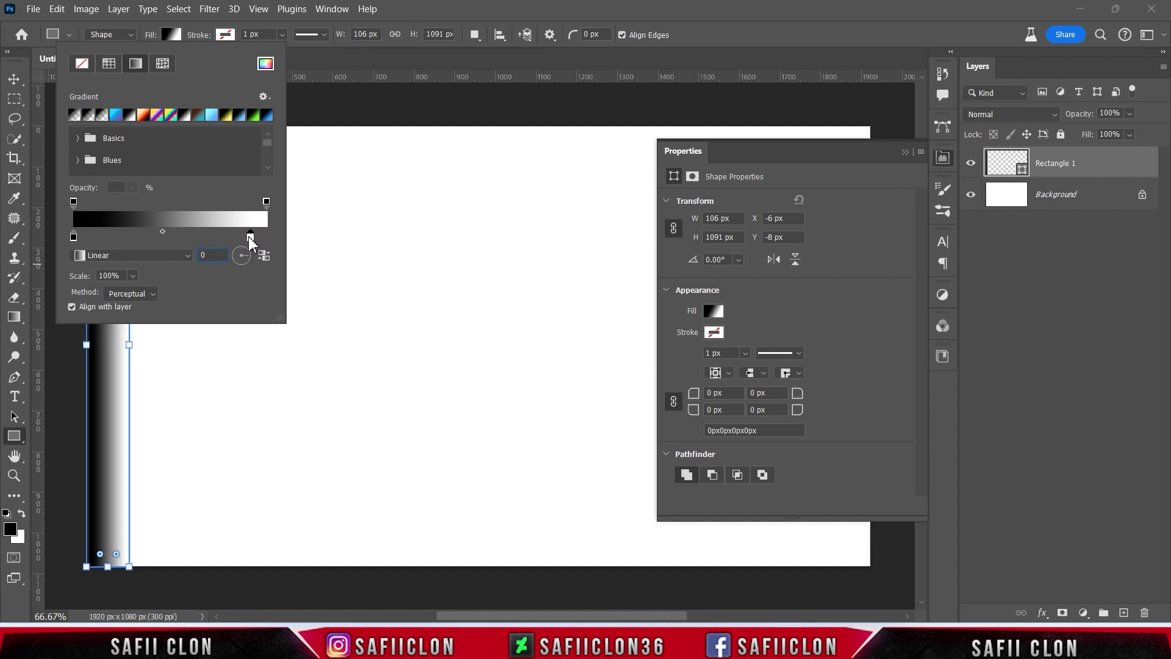
pyautogui.moveTo(250, 236); pyautogui.dragTo(241, 236)
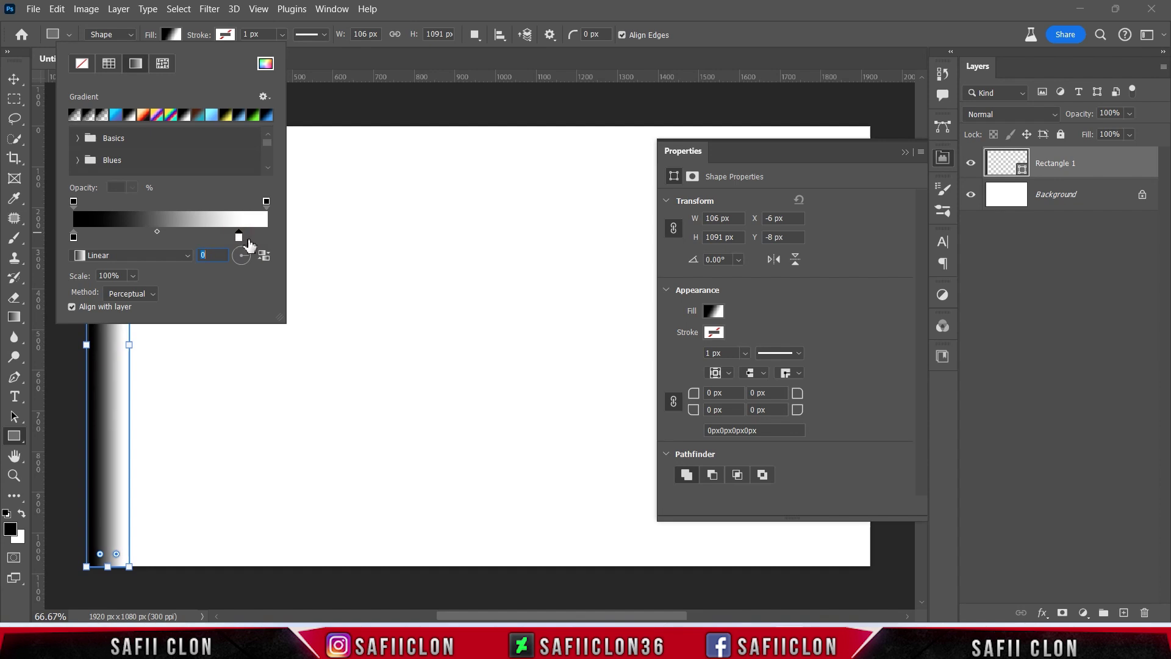
pyautogui.click(185, 261)
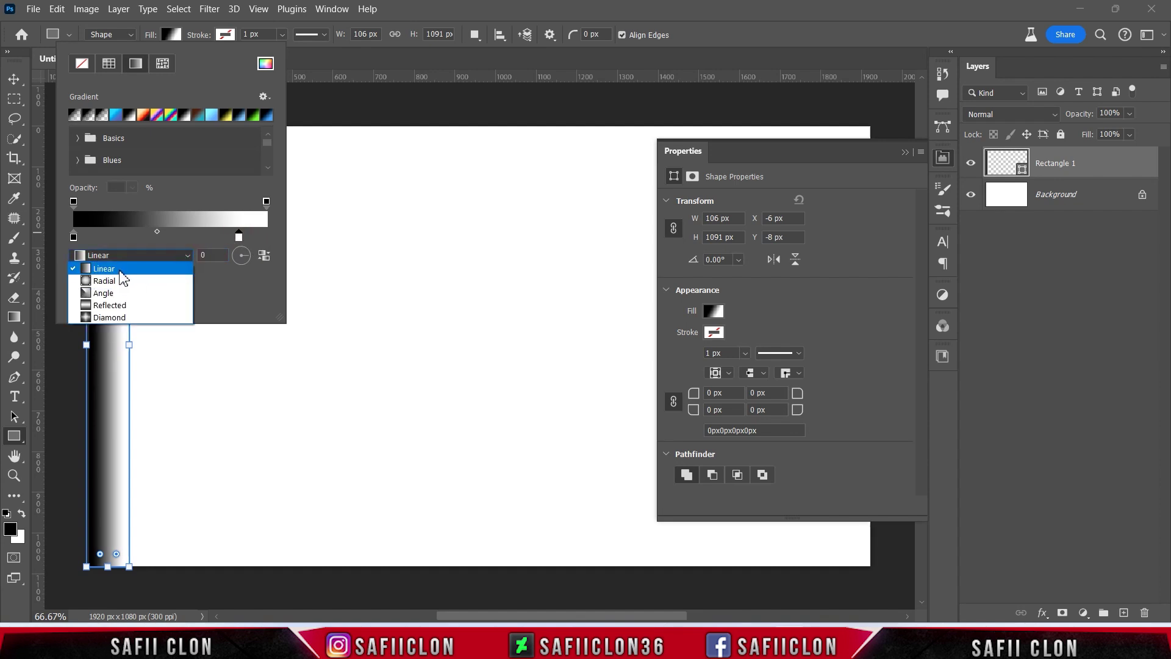
pyautogui.click(122, 257)
pyautogui.click(178, 38)
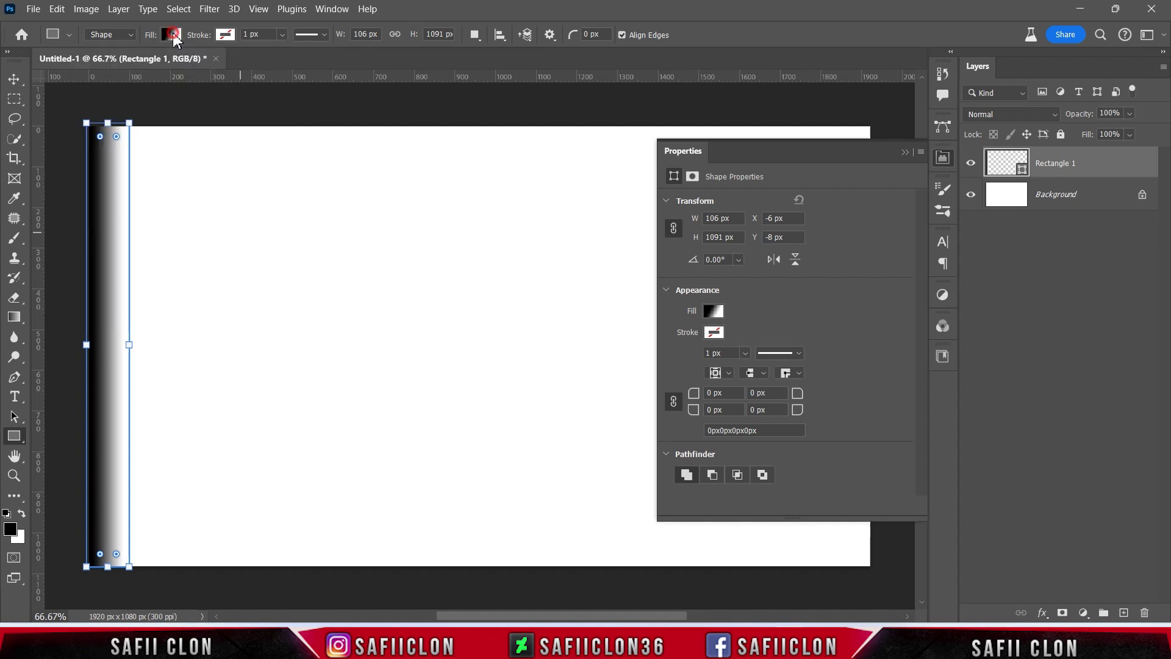
pyautogui.click(905, 151)
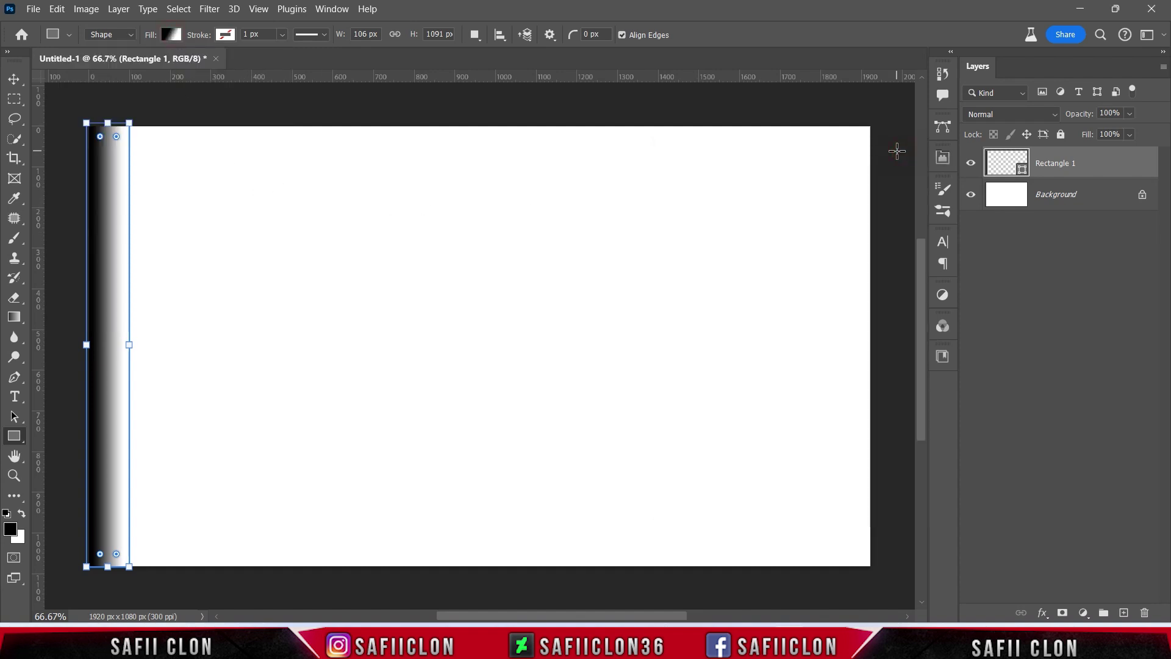
# Duplicate Rectangle 1 and rasterize the Rectangle 1 copy layer.
pyautogui.rightClick(1091, 166)
pyautogui.click(1013, 84)
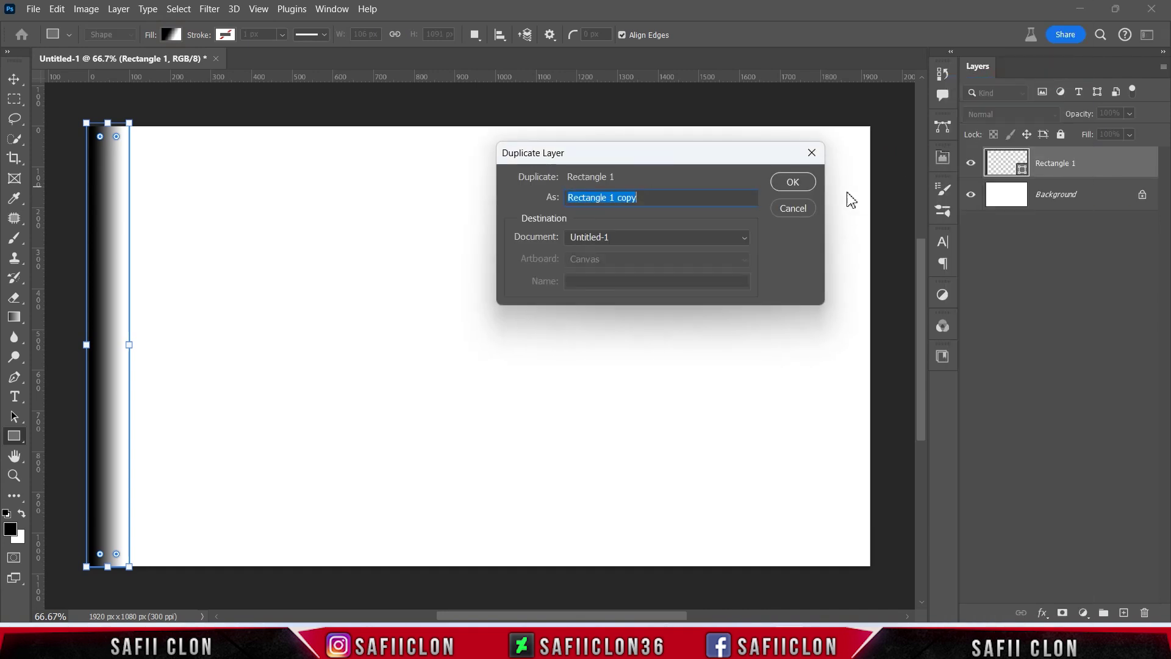
pyautogui.click(795, 185)
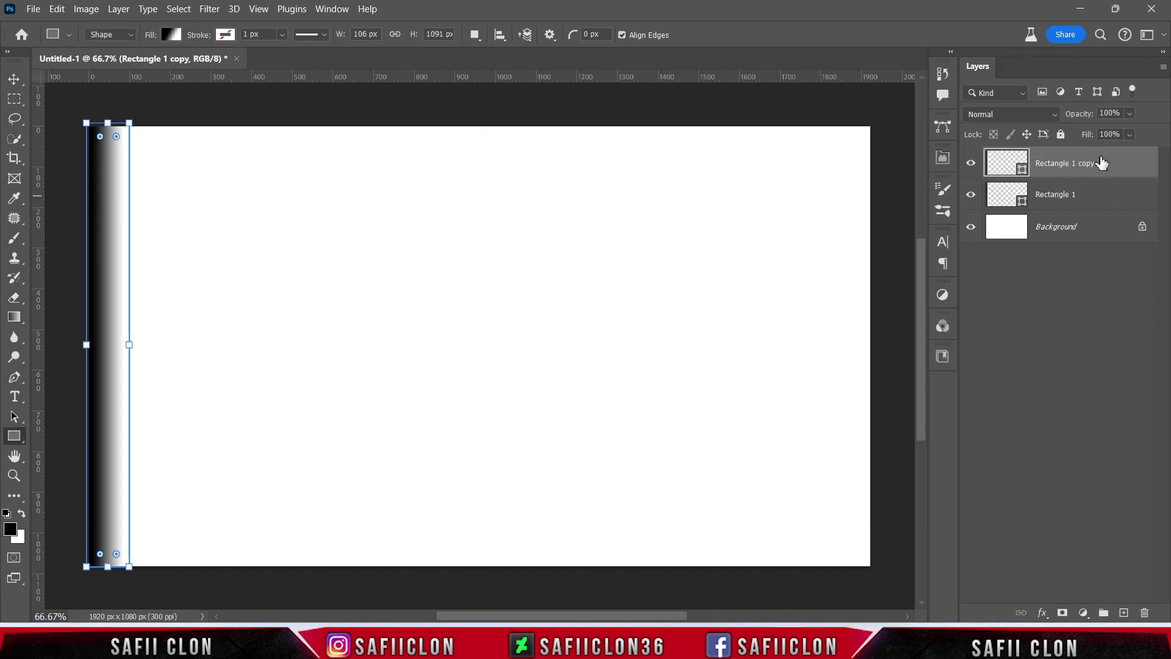
pyautogui.rightClick(1102, 162)
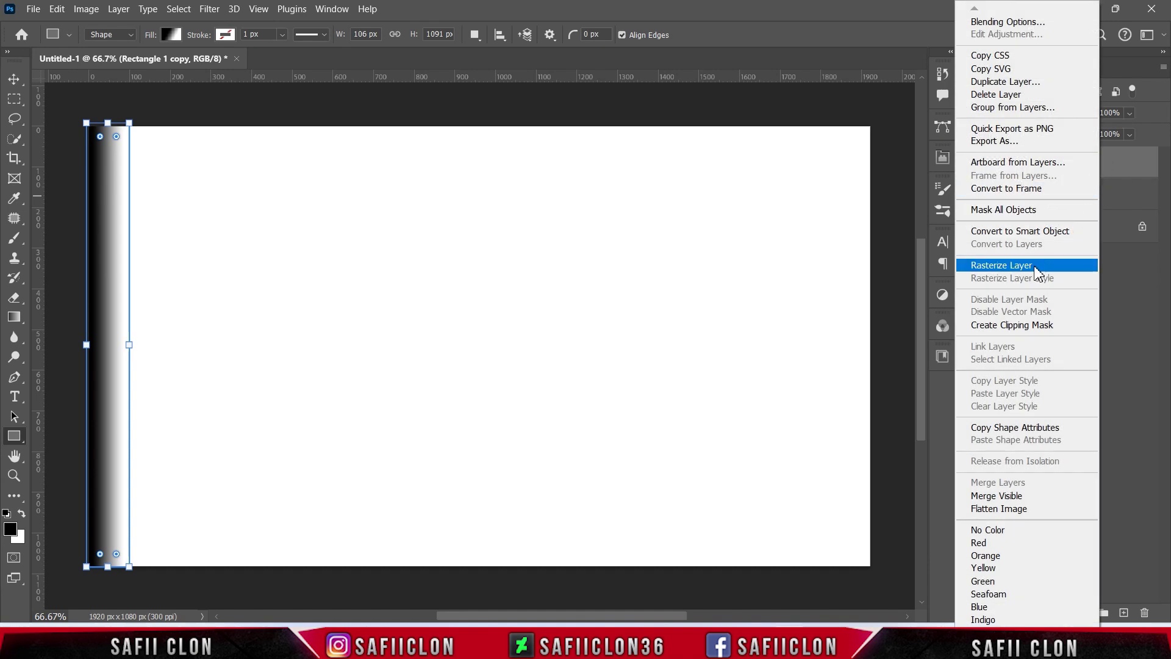
pyautogui.click(1037, 266)
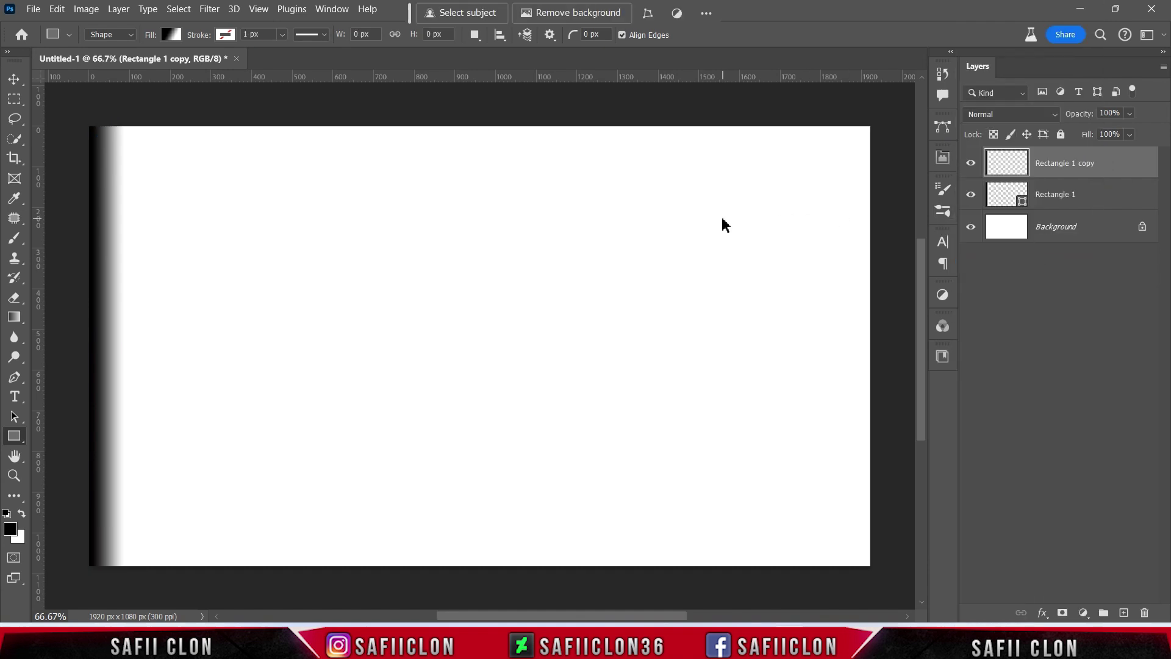
# Move the copied stripe 106 px to the right of the original.
pyautogui.hotkey('ctrl', 't')
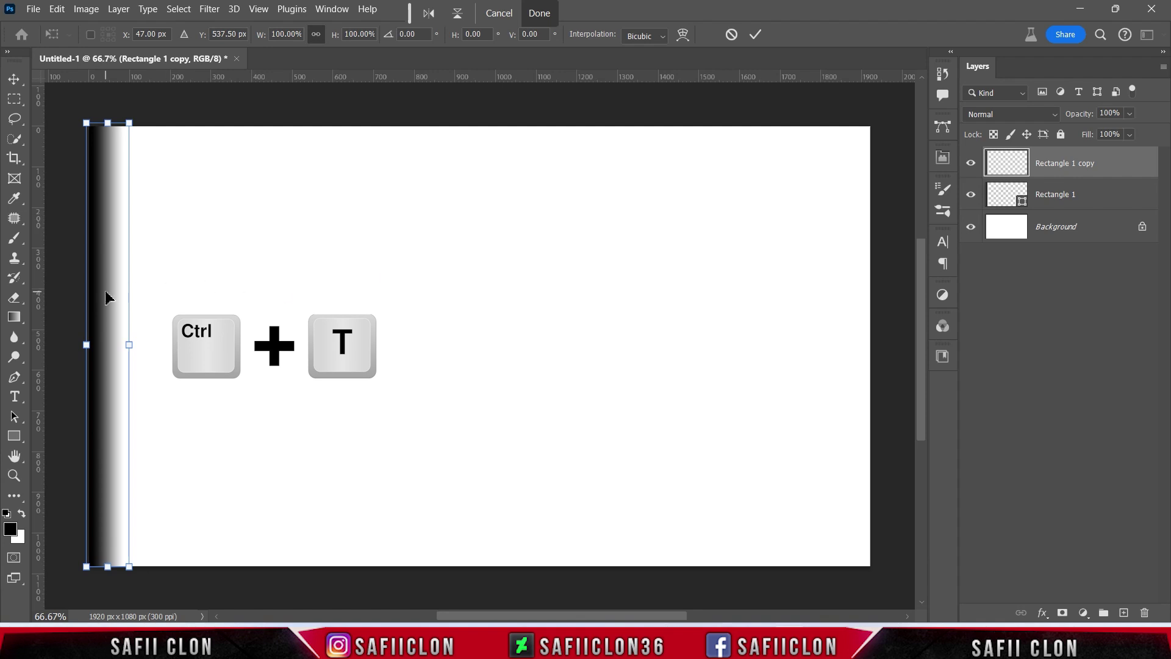
pyautogui.moveTo(105, 297); pyautogui.dragTo(151, 297)
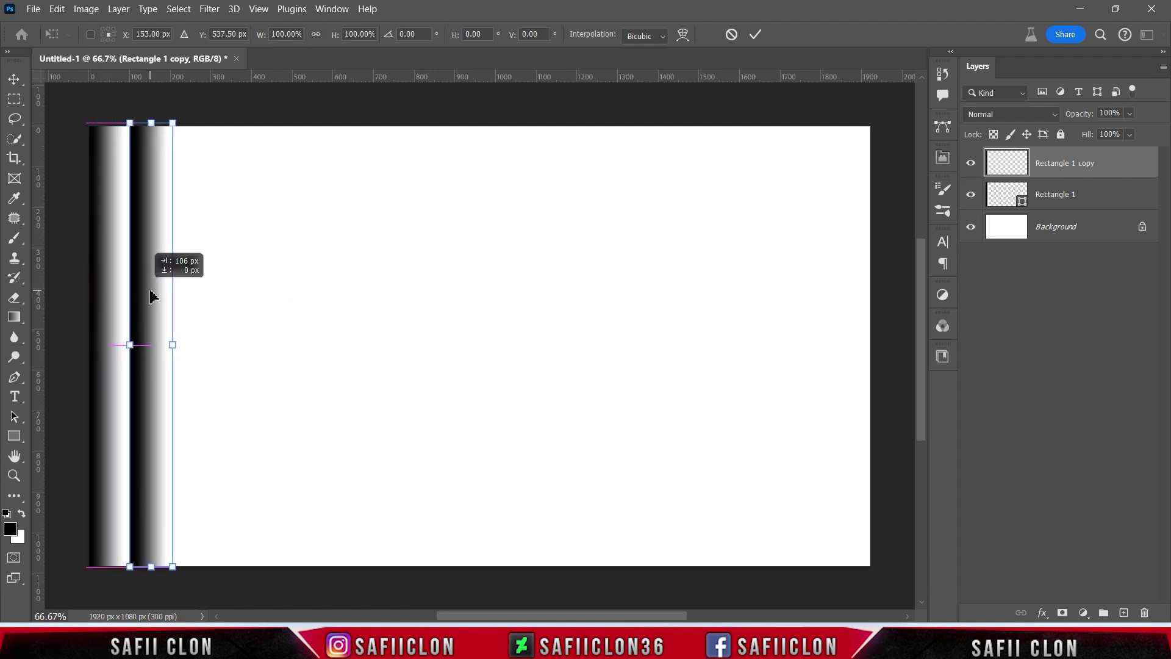
pyautogui.click(755, 34)
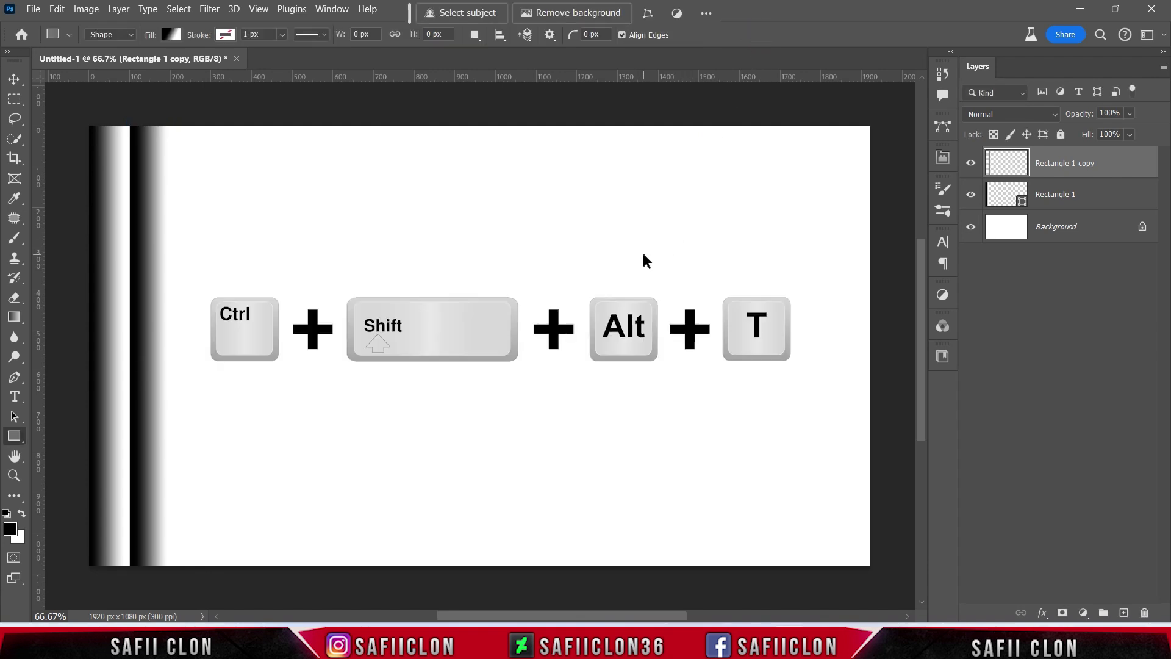
# Repeat the copy-and-shift transform to fill the canvas with stripes.
pyautogui.hotkey('ctrl', 'shift', 'alt', 't')
pyautogui.hotkey('ctrl', 'shift', 'alt', 't')
pyautogui.hotkey('ctrl', 'shift', 'alt', 't')
pyautogui.hotkey('ctrl', 'shift', 'alt', 't')
pyautogui.hotkey('ctrl', 'shift', 'alt', 't')
pyautogui.hotkey('ctrl', 'shift', 'alt', 't')
pyautogui.hotkey('ctrl', 'shift', 'alt', 't')
pyautogui.hotkey('ctrl', 'shift', 'alt', 't')
pyautogui.hotkey('ctrl', 'shift', 'alt', 't')
pyautogui.hotkey('ctrl', 'shift', 'alt', 't')
pyautogui.hotkey('ctrl', 'shift', 'alt', 't')
pyautogui.hotkey('ctrl', 'shift', 'alt', 't')
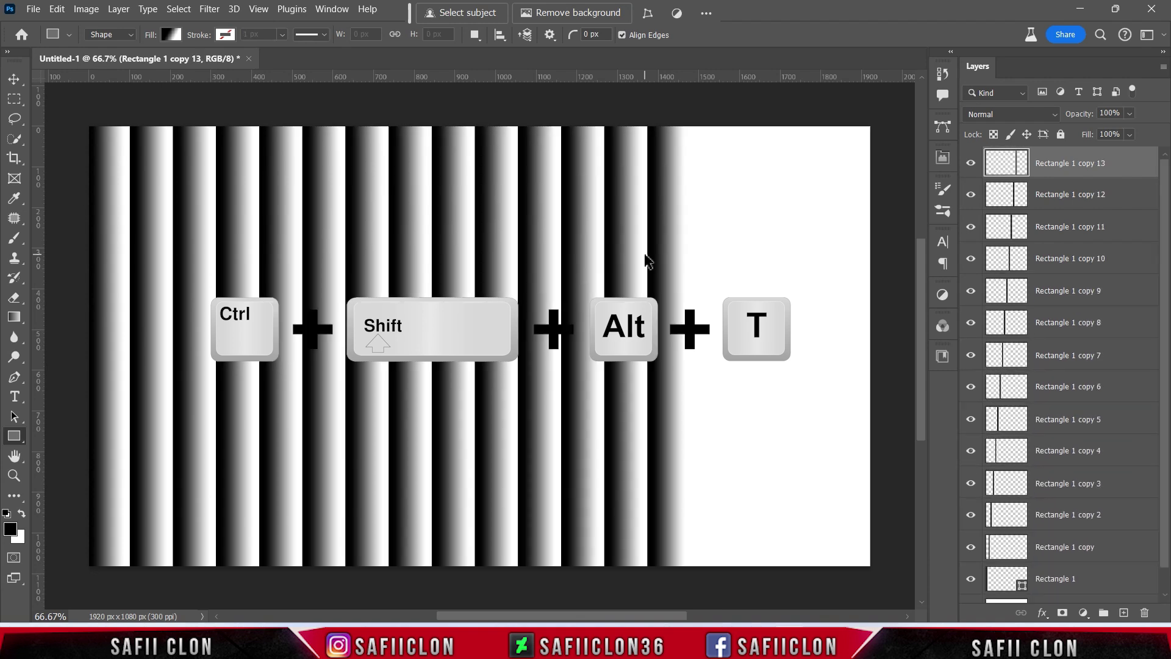
pyautogui.hotkey('ctrl', 'shift', 'alt', 't')
pyautogui.hotkey('ctrl', 'shift', 'alt', 't')
pyautogui.hotkey('ctrl', 'shift', 'alt', 't')
pyautogui.hotkey('ctrl', 'shift', 'alt', 't')
pyautogui.hotkey('ctrl', 'shift', 'alt', 't')
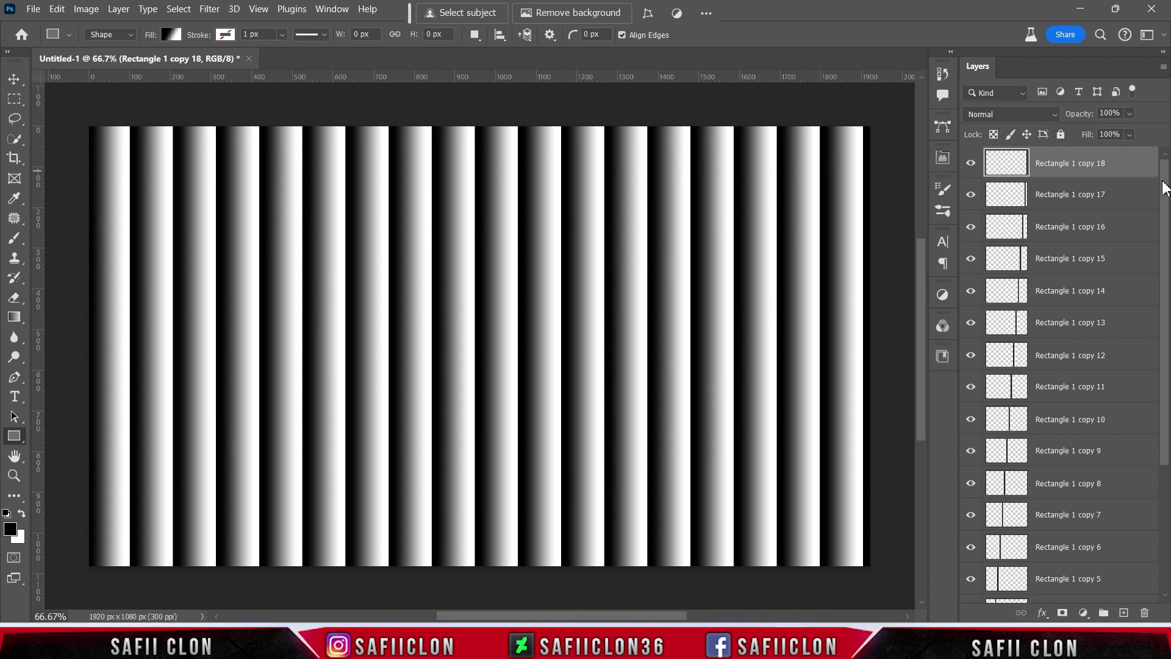
pyautogui.moveTo(1165, 189); pyautogui.dragTo(1162, 375)
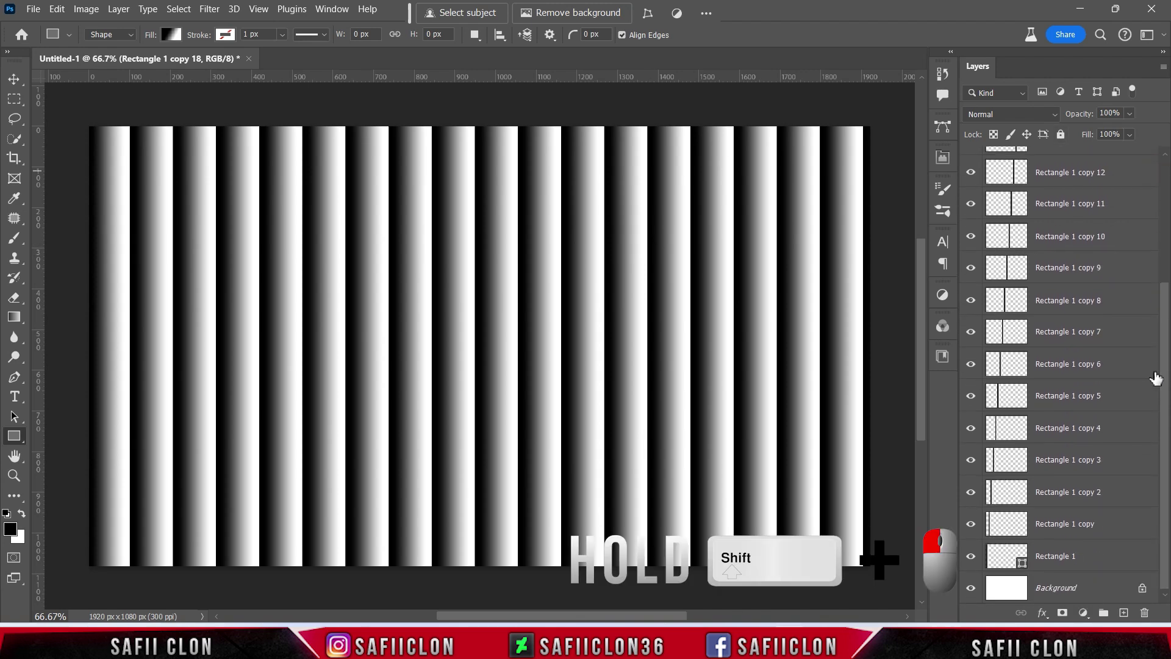
# Select all the rectangle layers down to Rectangle 1 and group them as Group 1.
pyautogui.keyDown('shift'); pyautogui.click(1086, 558); pyautogui.keyUp('shift')
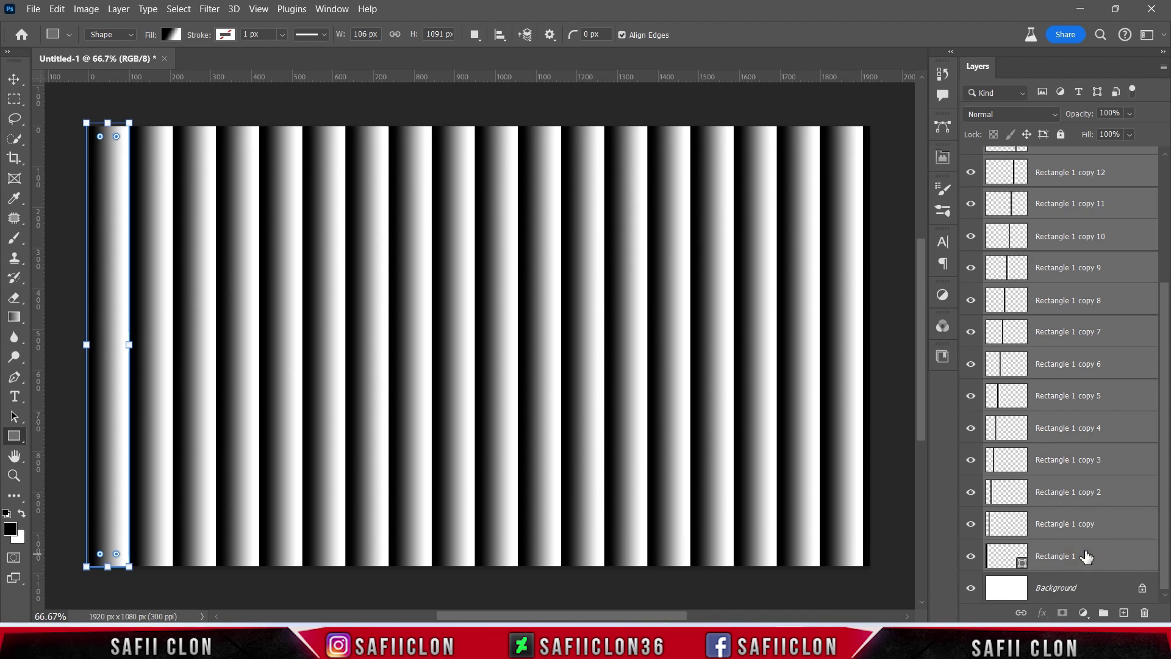
pyautogui.rightClick(1086, 556)
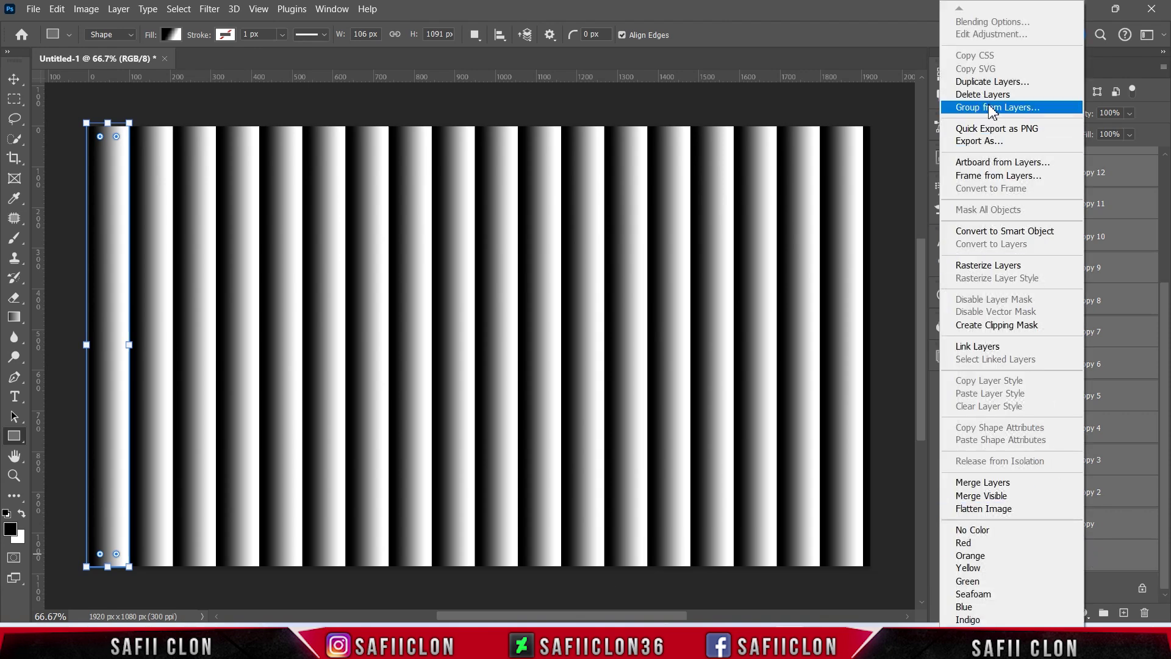
pyautogui.click(993, 108)
pyautogui.click(705, 192)
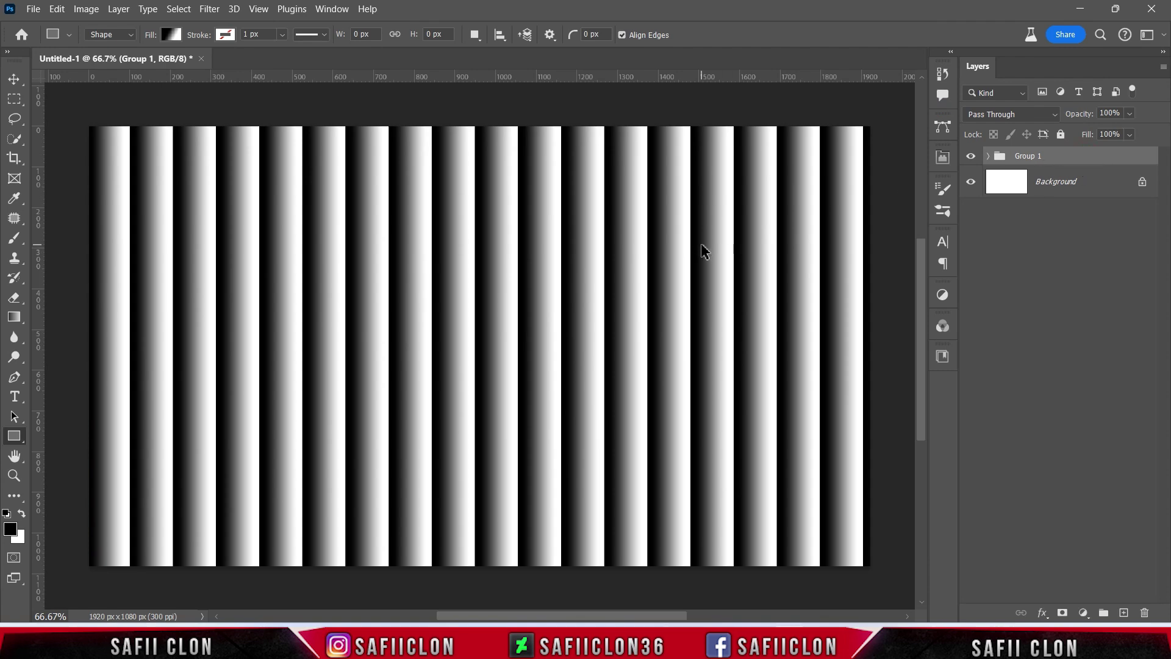
# Narrow Group 1 to 95.63% width so the stripes end at the canvas edge.
pyautogui.hotkey('ctrl', 't')
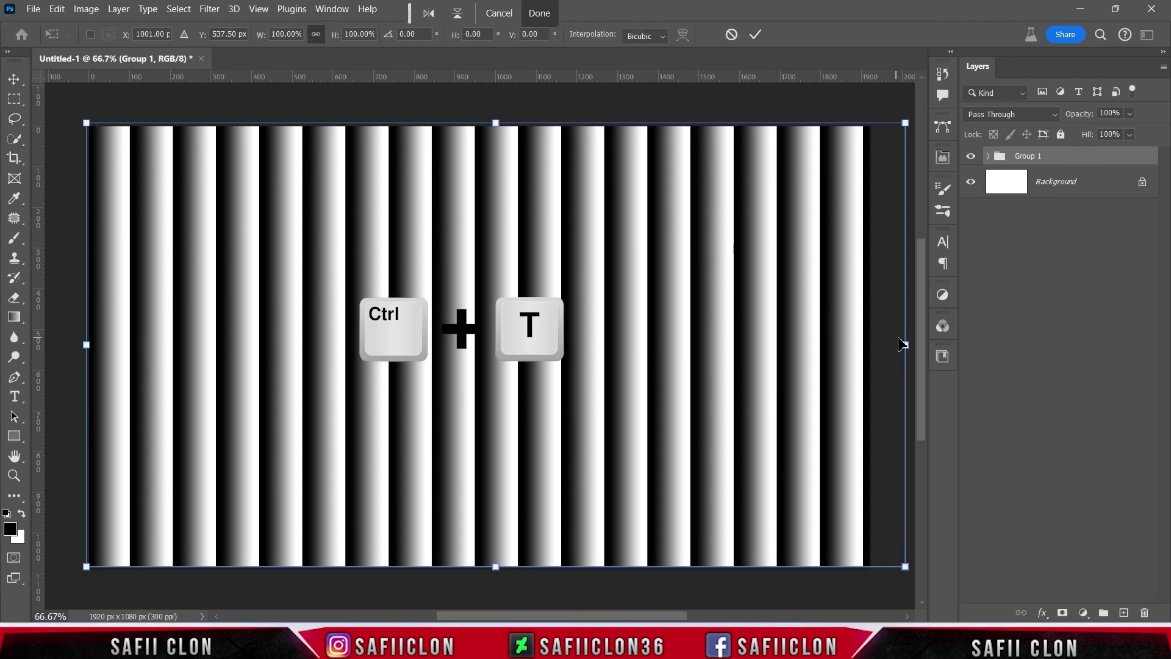
pyautogui.moveTo(903, 345); pyautogui.dragTo(871, 343)
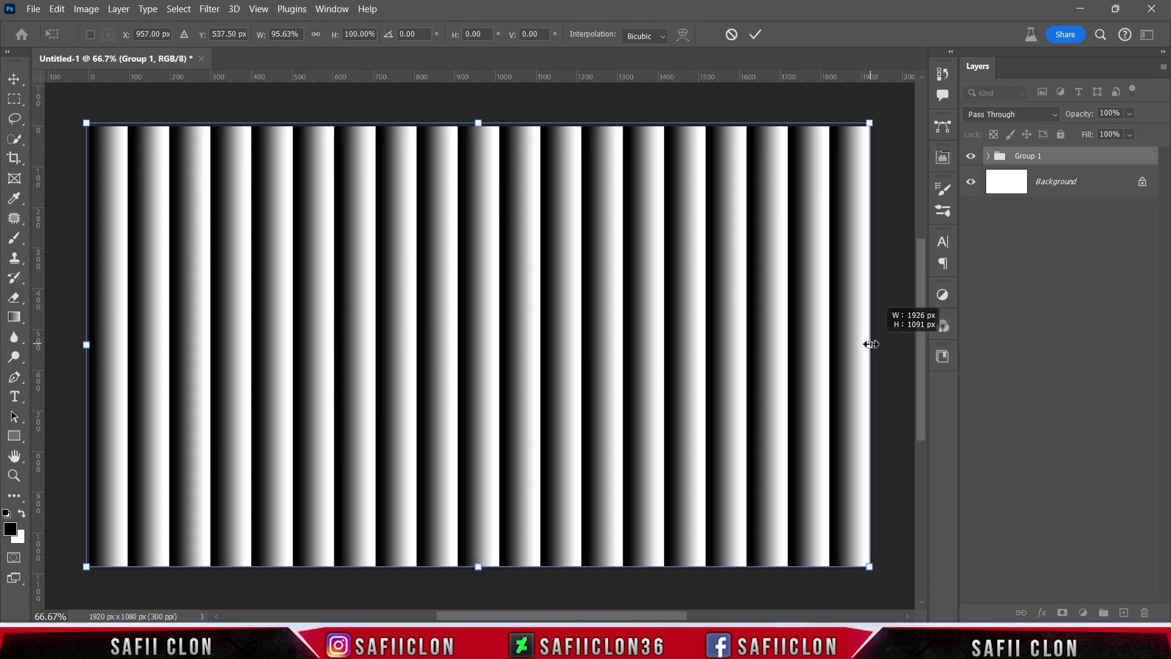
pyautogui.click(756, 35)
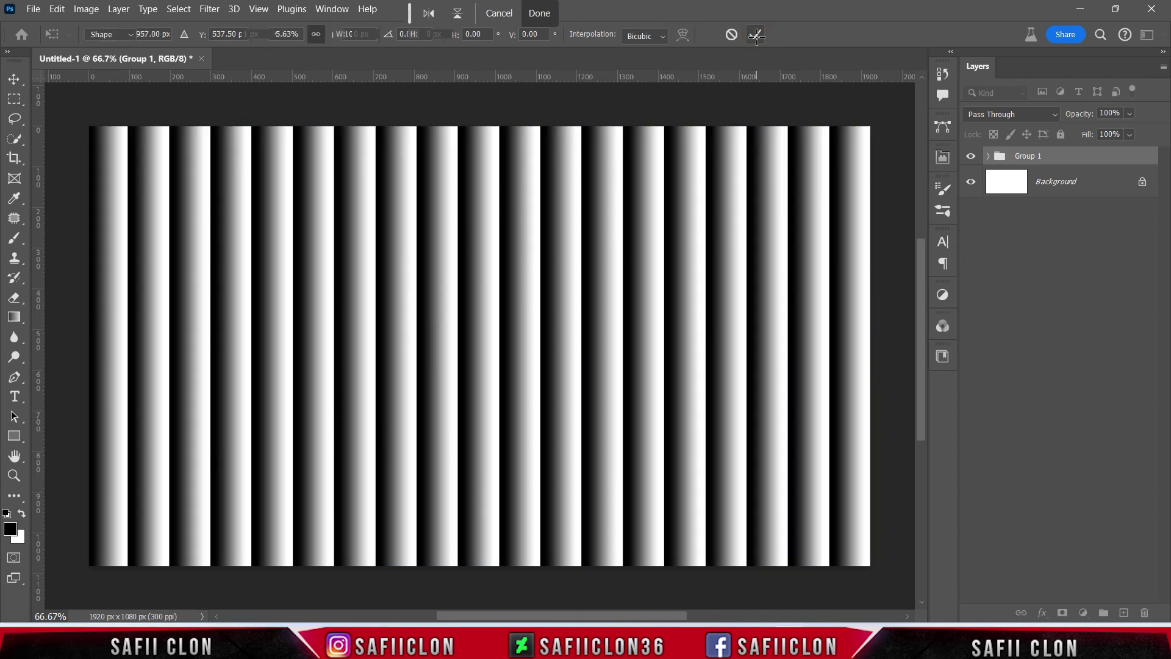
pyautogui.click(970, 157)
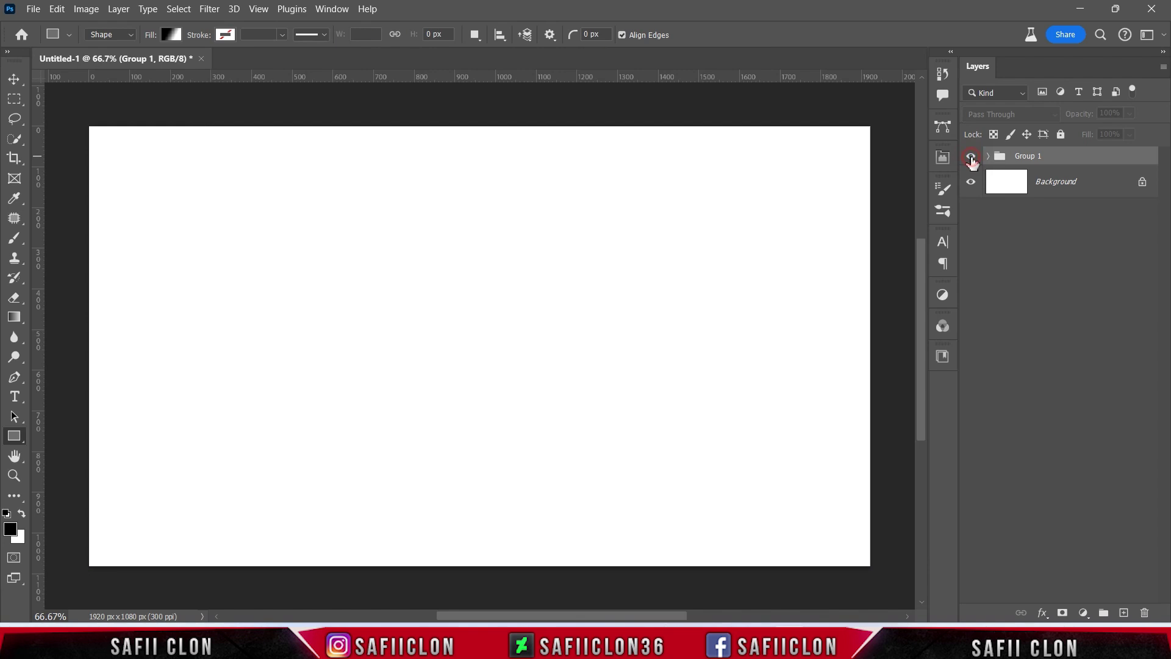
# Convert Group 1 into a smart object.
pyautogui.rightClick(1068, 160)
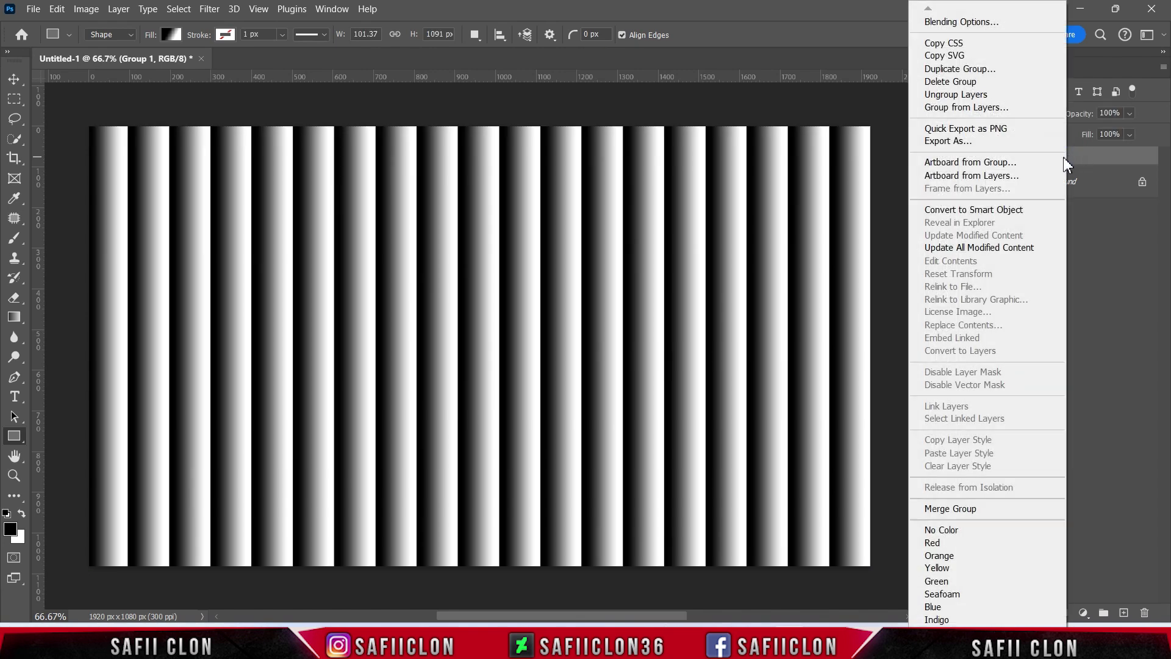
pyautogui.click(1006, 209)
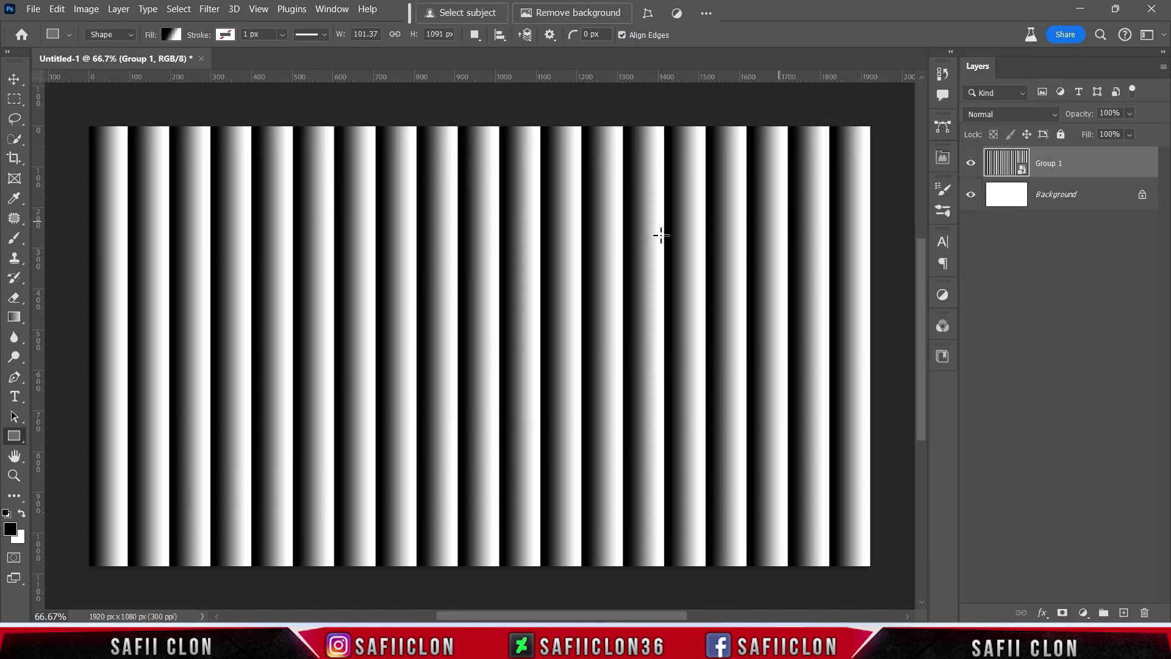
pyautogui.click(208, 11)
pyautogui.moveTo(274, 258)
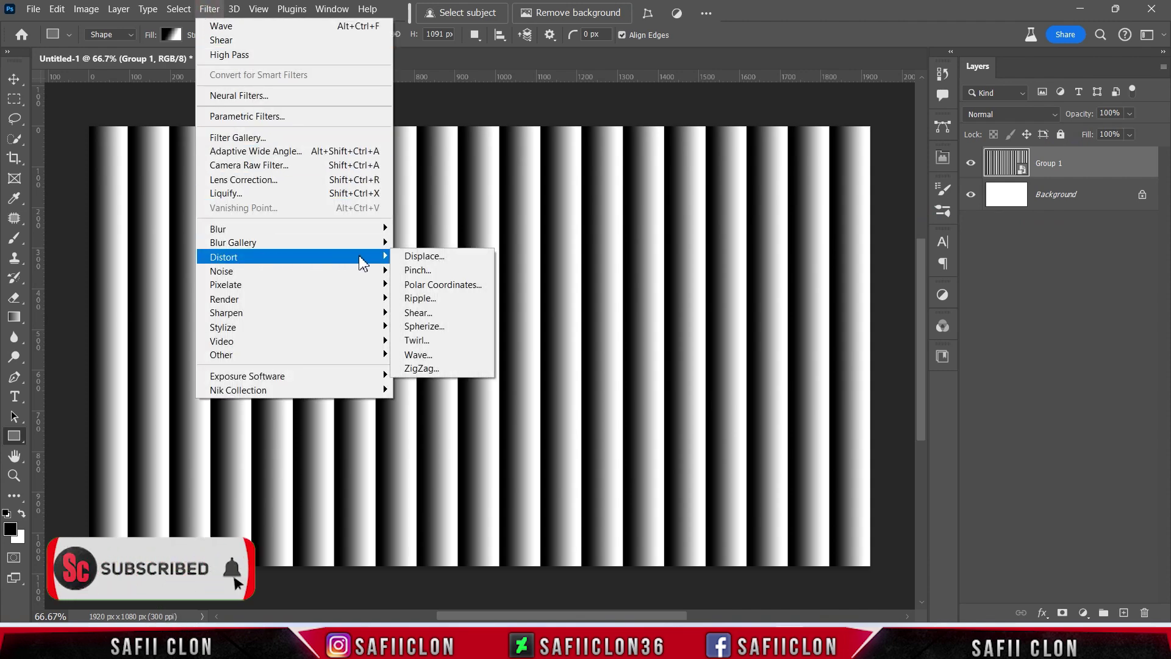
# Apply a Shear filter, dragging several curve points to bend the stripes into waves.
pyautogui.click(445, 317)
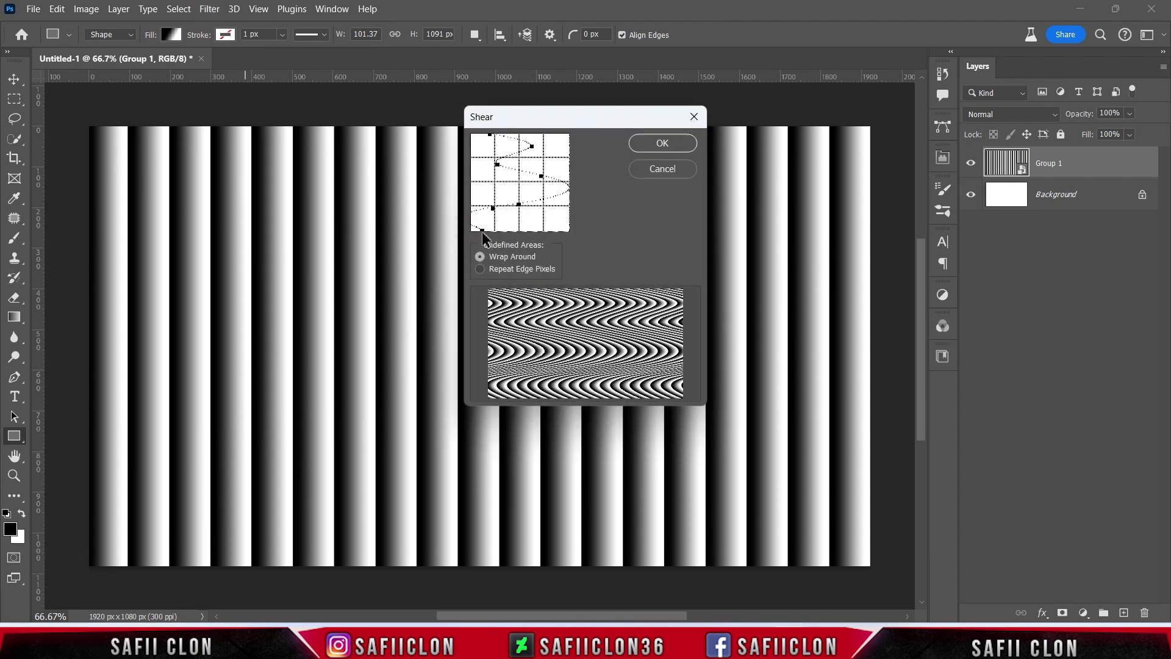
pyautogui.moveTo(494, 210); pyautogui.dragTo(489, 211)
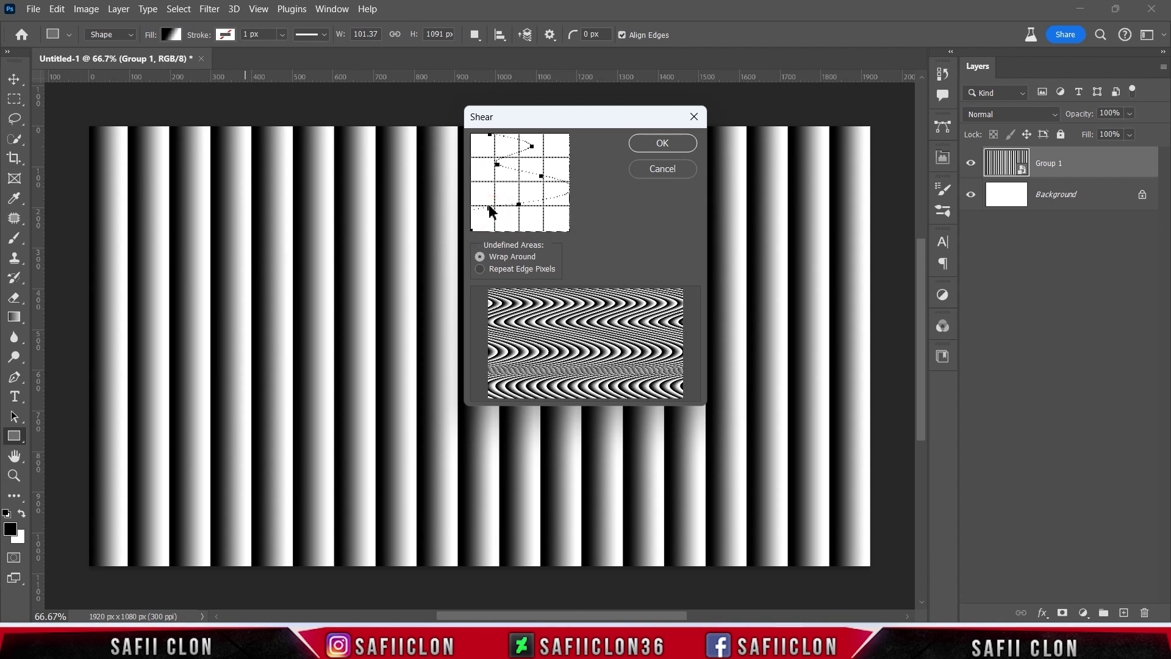
pyautogui.moveTo(519, 206); pyautogui.dragTo(528, 178)
pyautogui.moveTo(492, 215); pyautogui.dragTo(473, 235)
pyautogui.moveTo(498, 165); pyautogui.dragTo(486, 167)
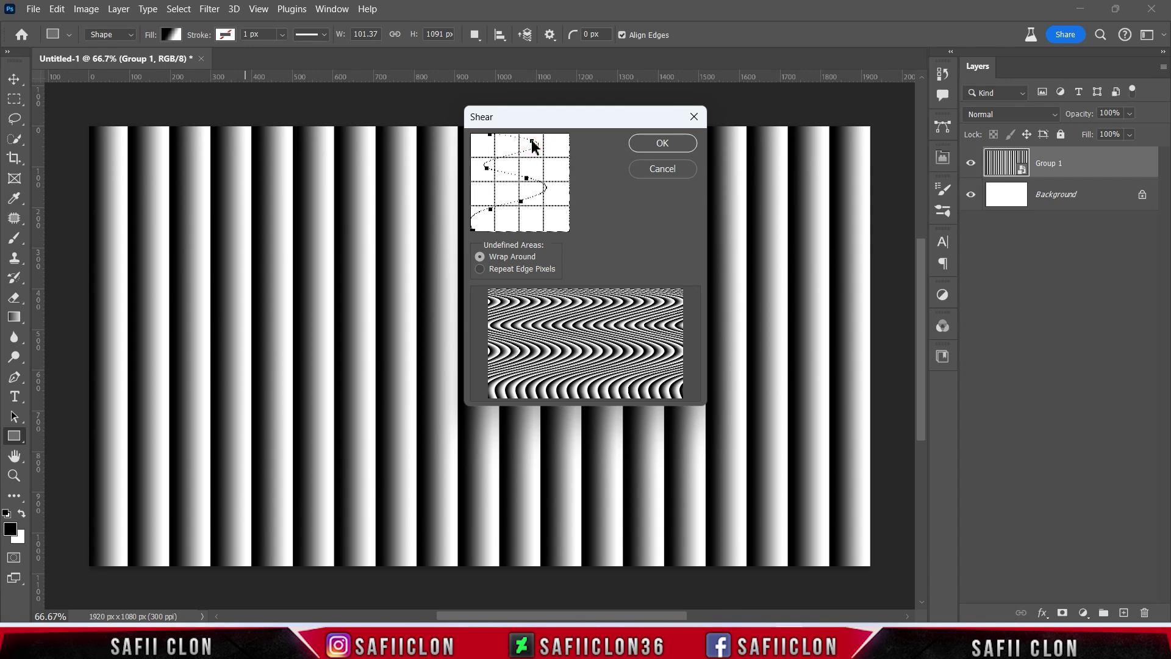
pyautogui.moveTo(489, 136); pyautogui.dragTo(482, 136)
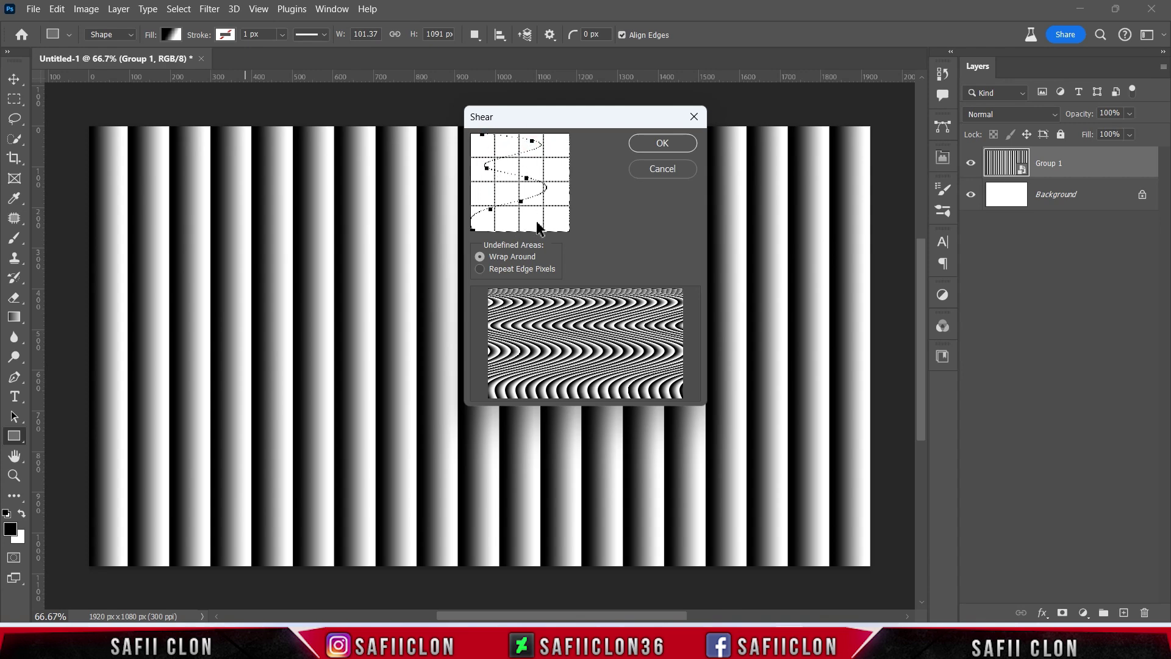
pyautogui.click(663, 142)
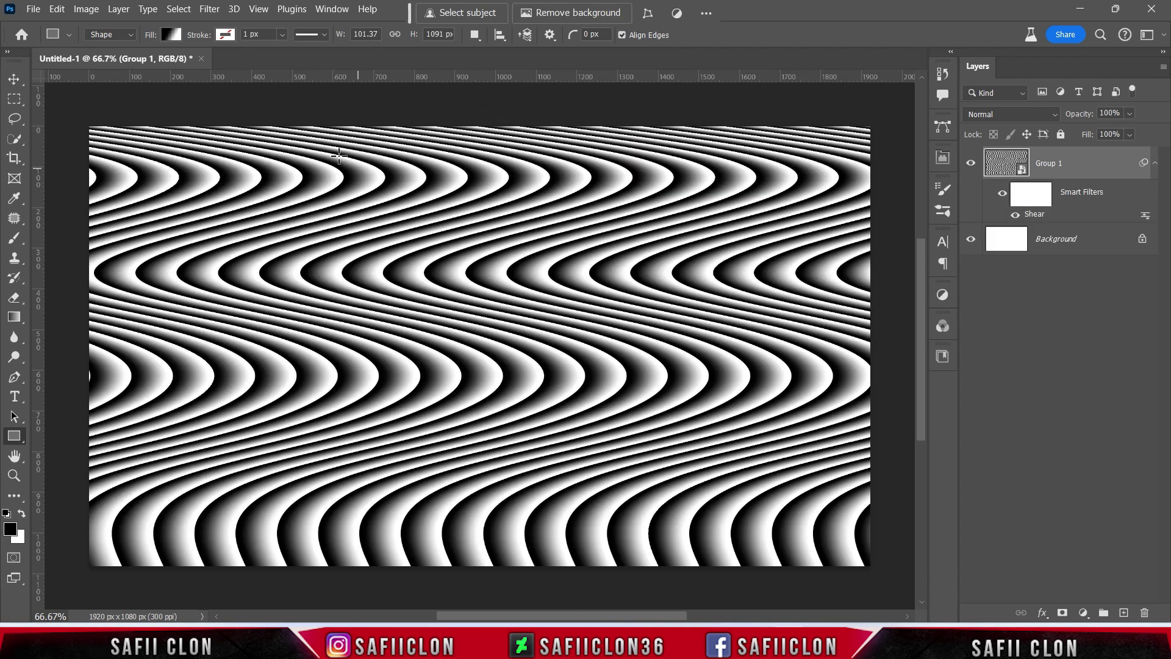
# Apply a Sine Wave filter with wavelength 101–187 and amplitude 43–137.
pyautogui.click(211, 10)
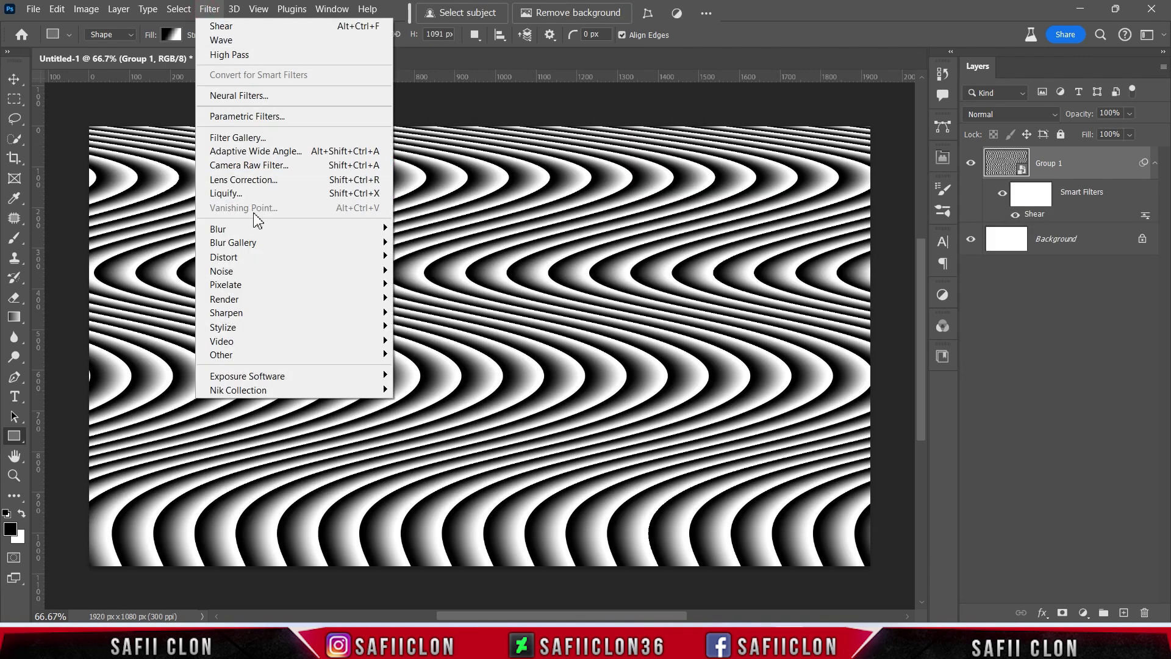
pyautogui.moveTo(223, 257)
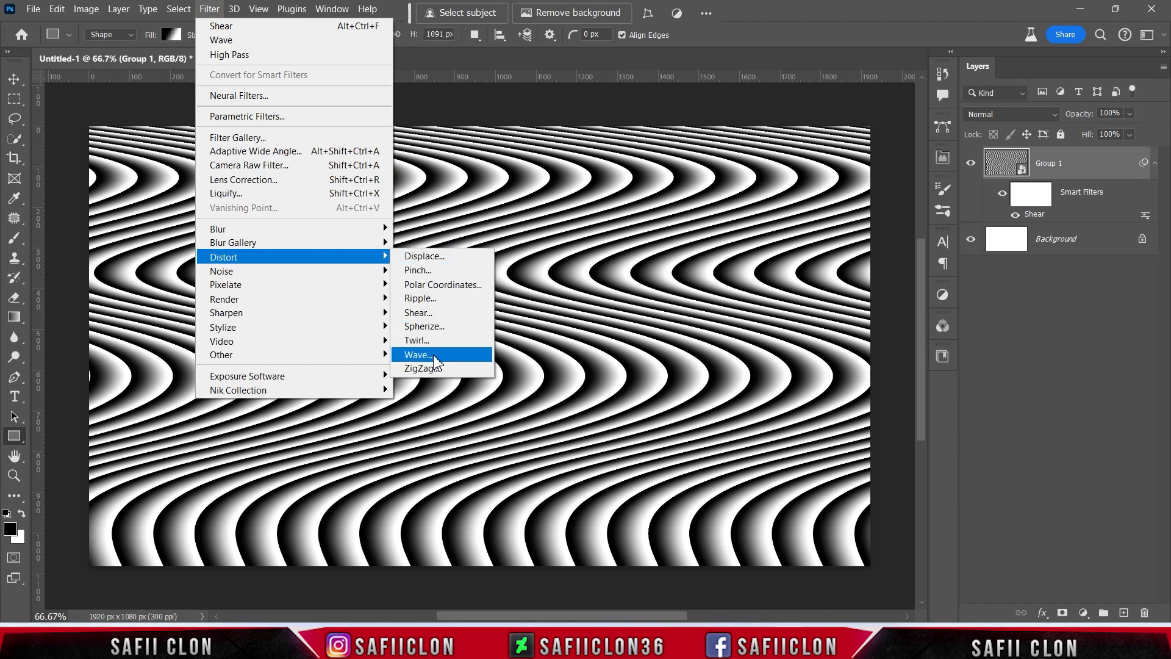
pyautogui.click(417, 355)
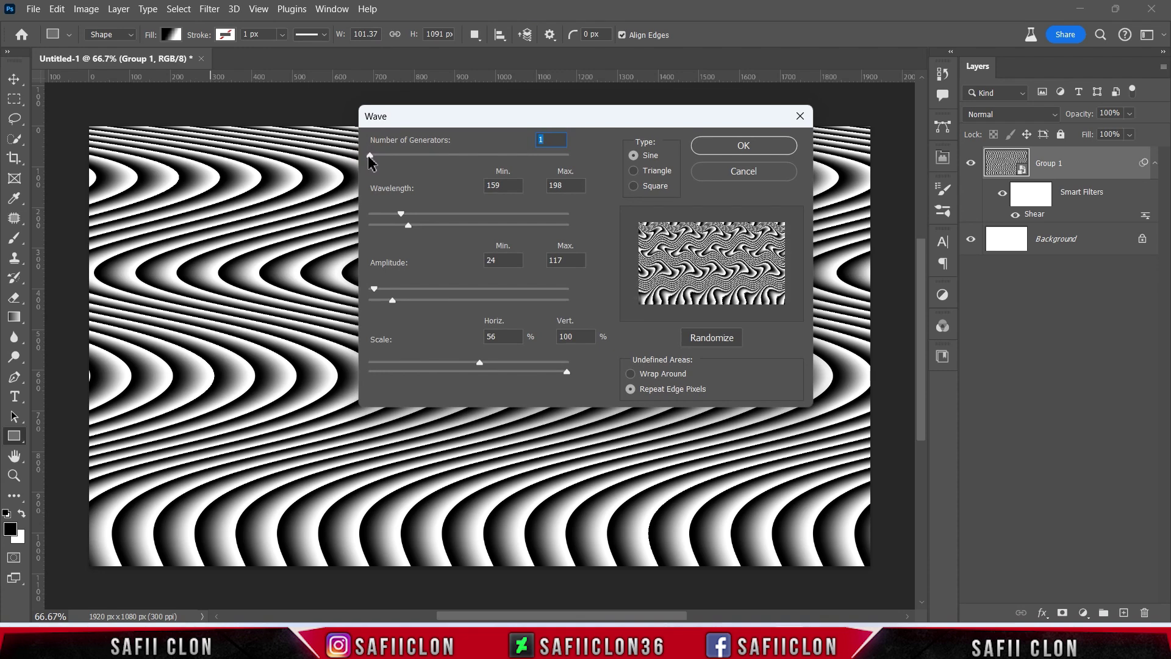
pyautogui.moveTo(401, 217); pyautogui.dragTo(391, 218)
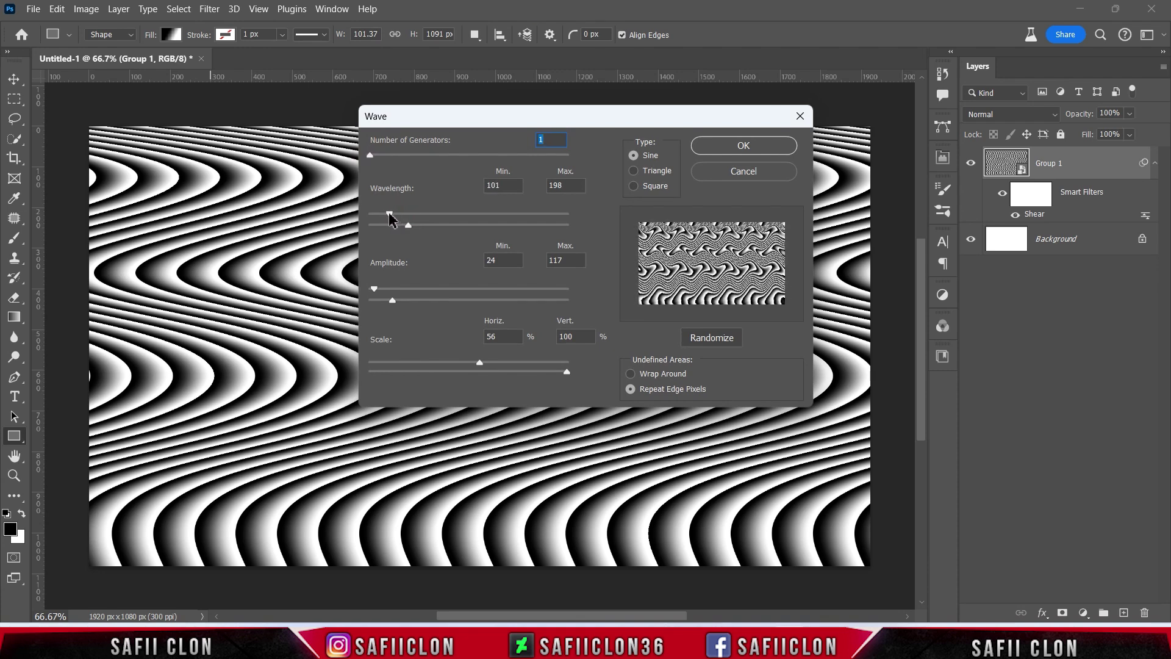
pyautogui.moveTo(411, 228); pyautogui.dragTo(409, 227)
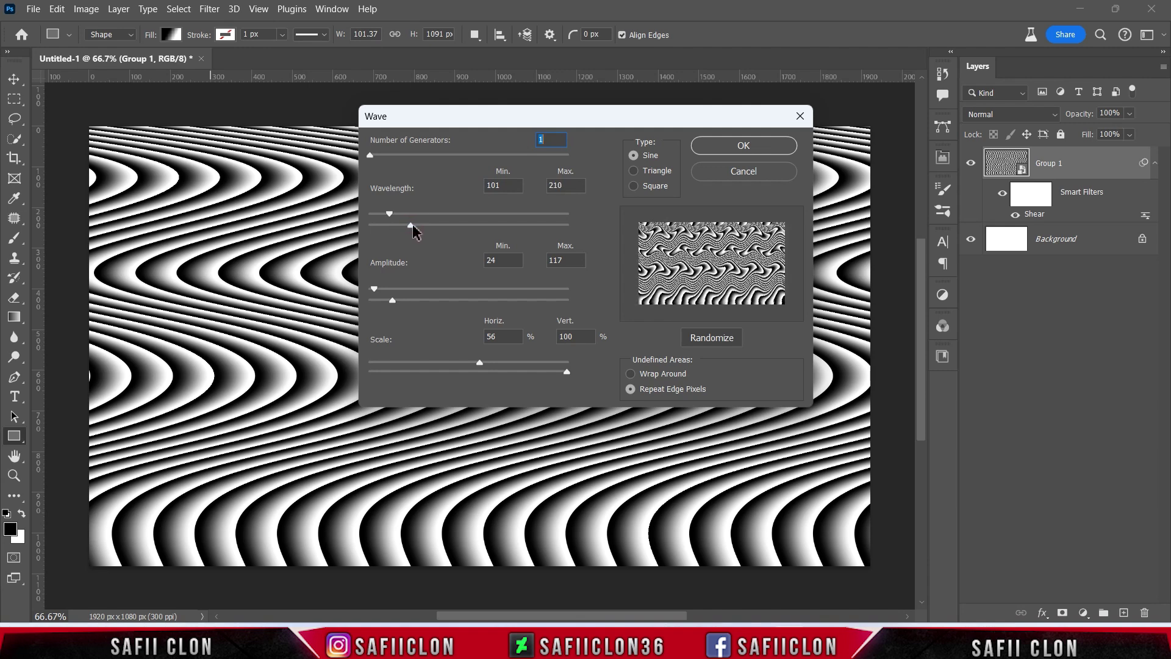
pyautogui.moveTo(411, 230); pyautogui.dragTo(409, 229)
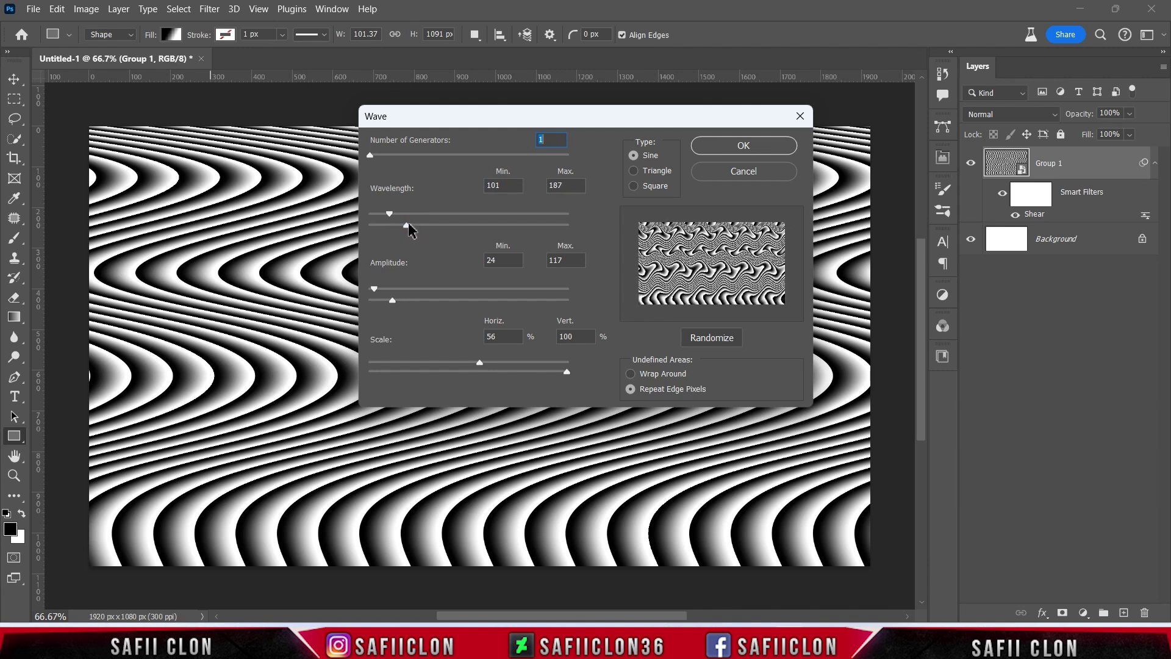
pyautogui.moveTo(394, 304); pyautogui.dragTo(397, 303)
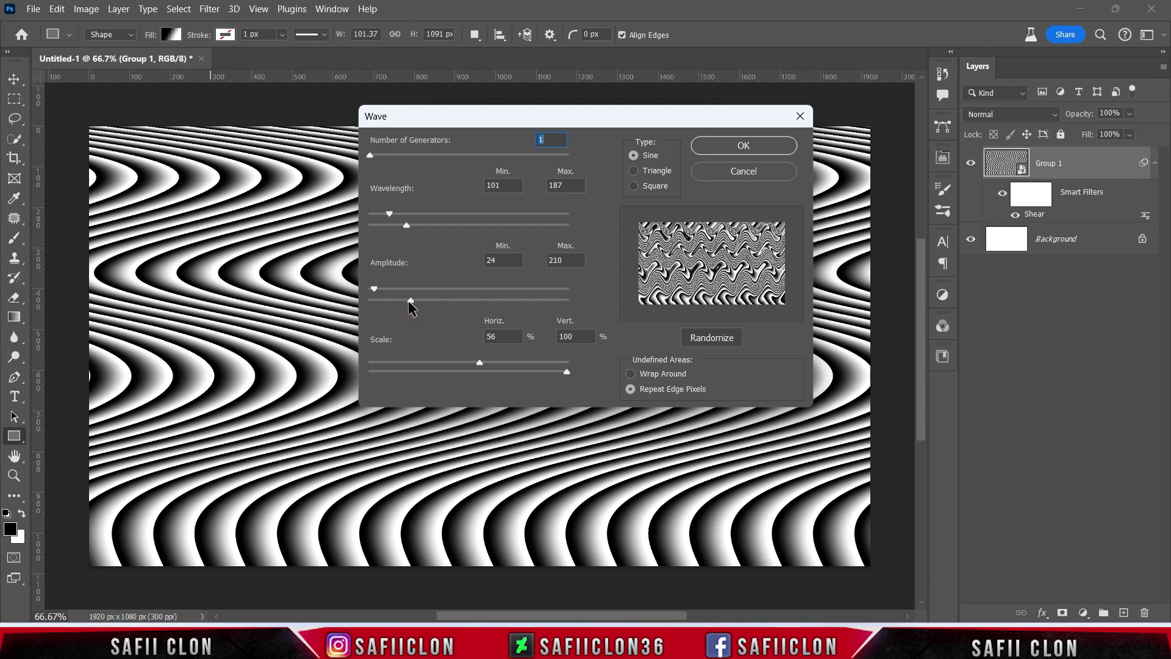
pyautogui.moveTo(374, 289); pyautogui.dragTo(379, 293)
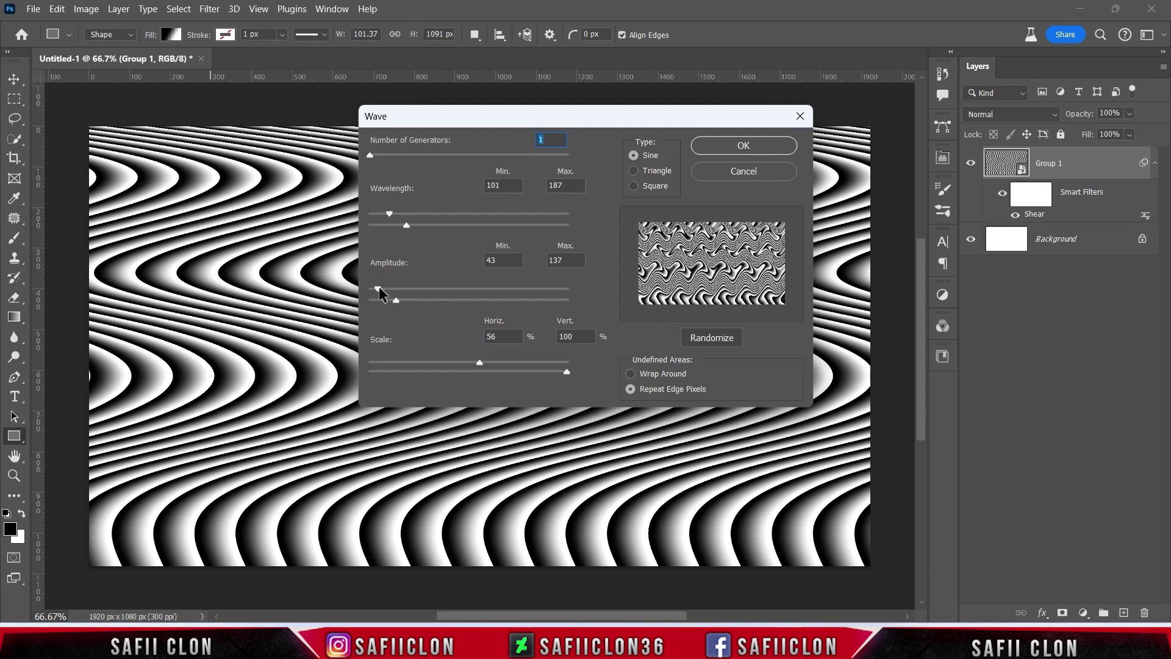
pyautogui.moveTo(480, 363); pyautogui.dragTo(472, 365)
pyautogui.click(630, 389)
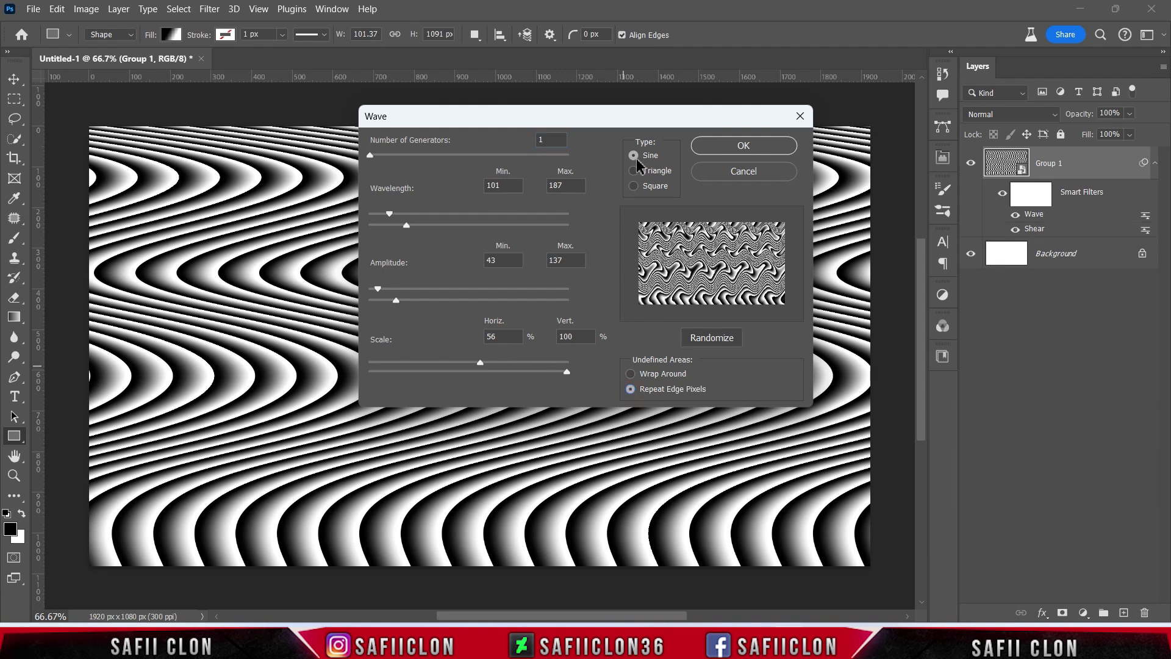
pyautogui.click(747, 148)
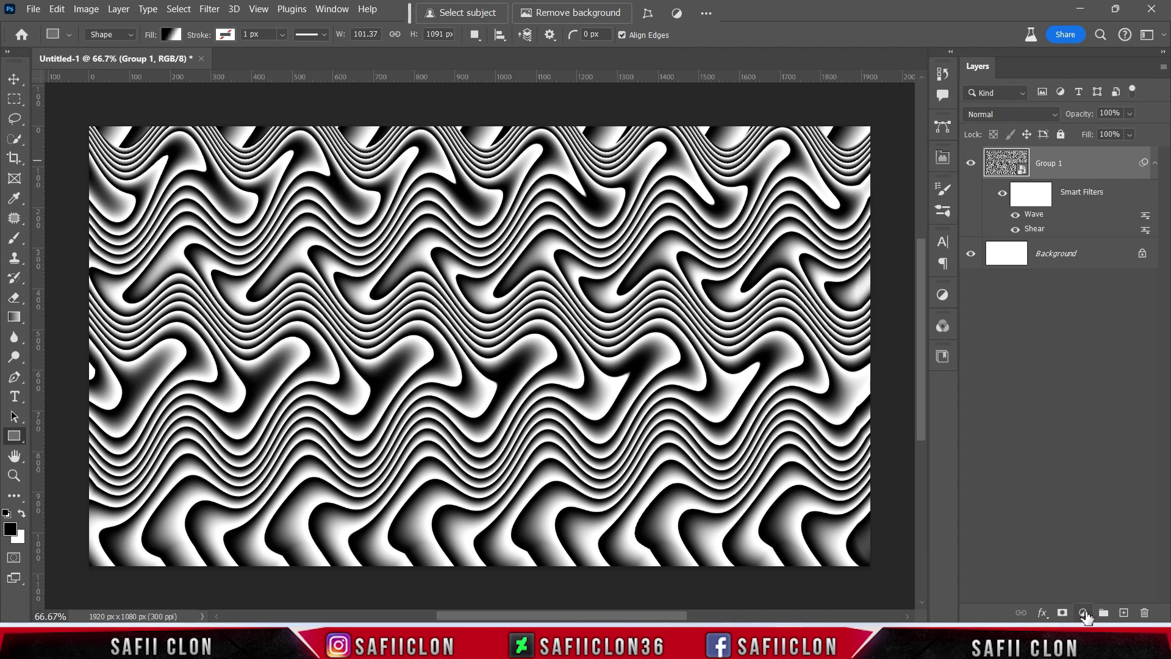
pyautogui.click(1083, 612)
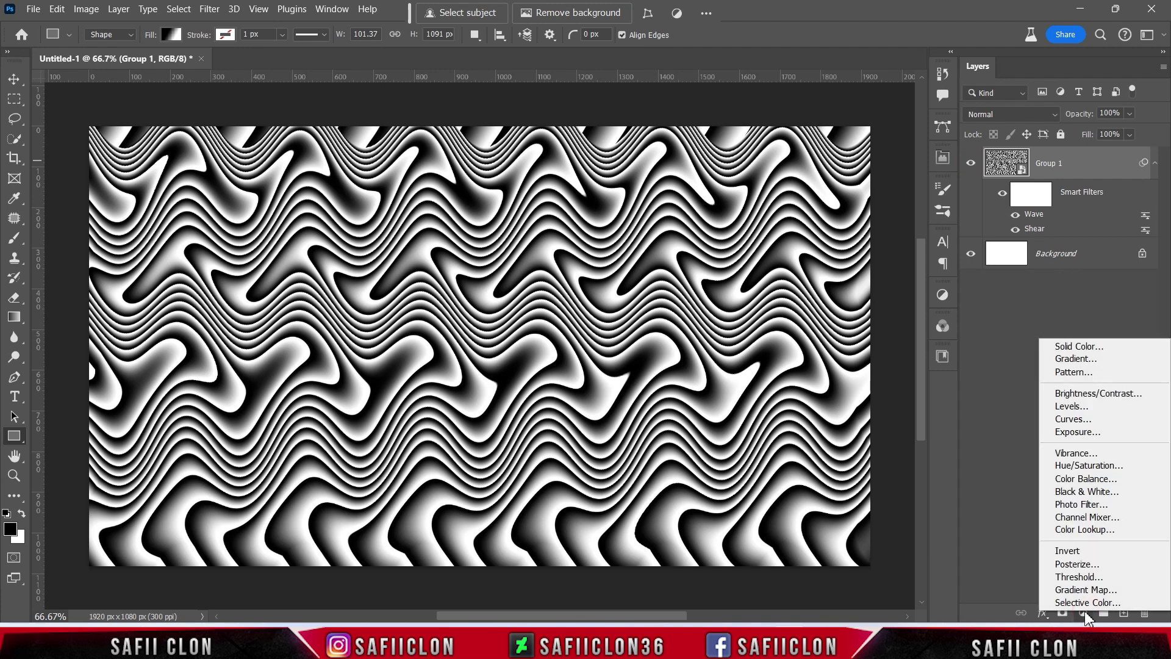
# Add a Gradient Map adjustment starting from the Black, White preset.
pyautogui.click(1088, 590)
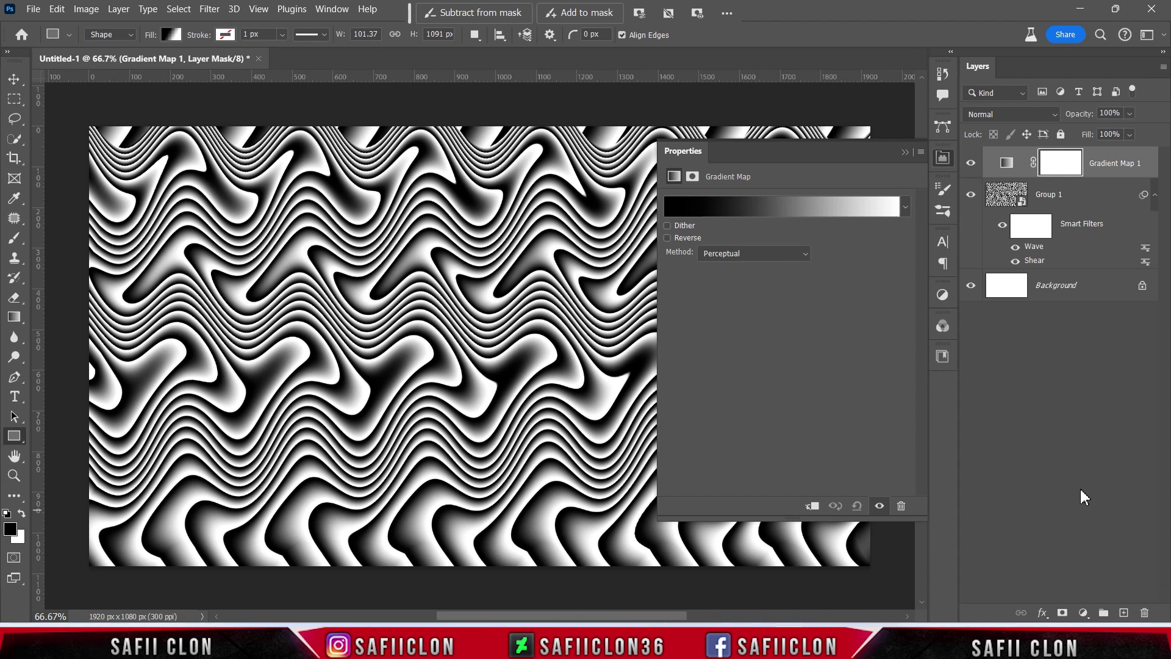
pyautogui.click(746, 207)
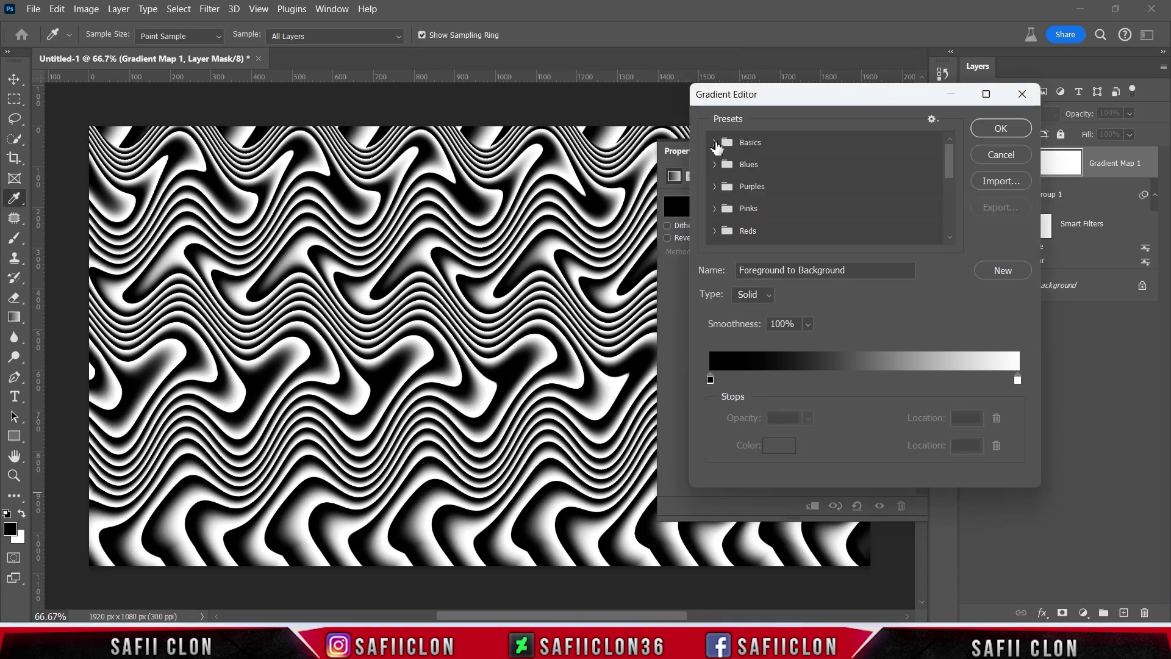
pyautogui.click(716, 142)
pyautogui.click(783, 165)
# Make the start stop dark green #00291e and add a second stop near 21.
pyautogui.click(711, 381)
pyautogui.click(779, 445)
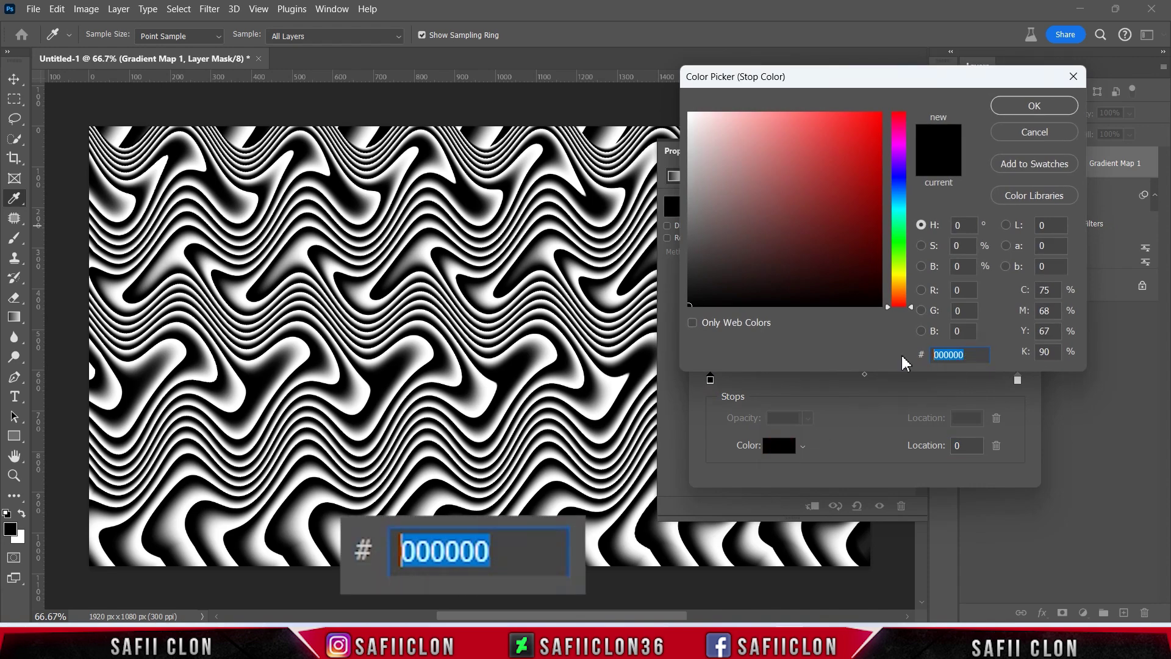
pyautogui.write('0029')
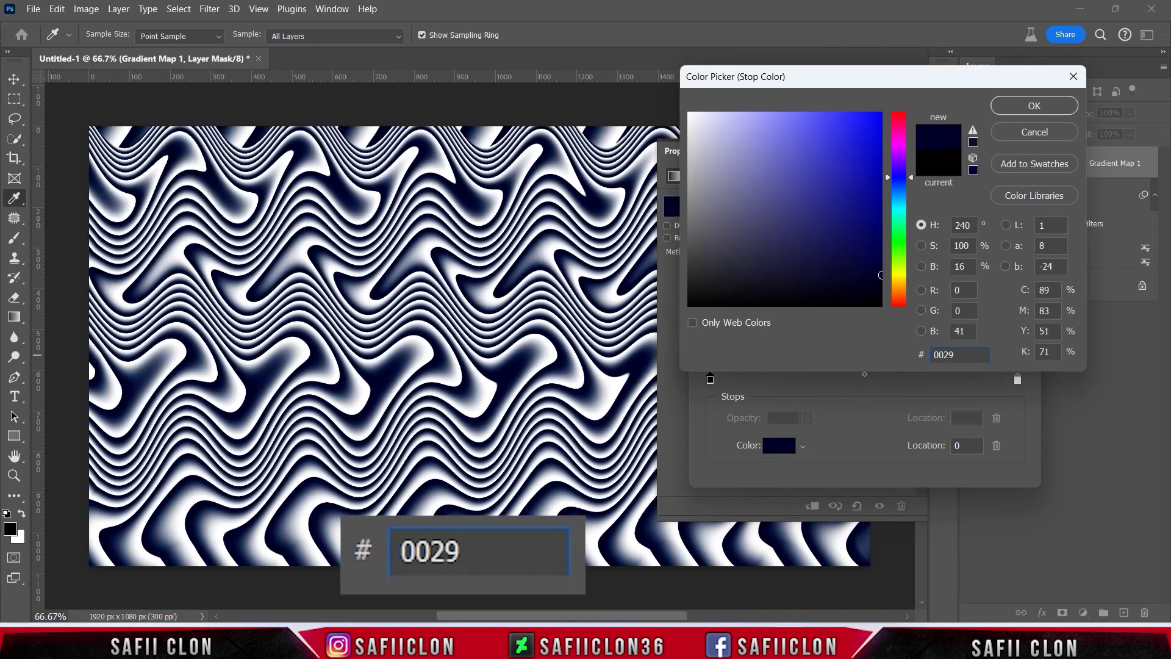
pyautogui.write('1e')
pyautogui.click(1016, 105)
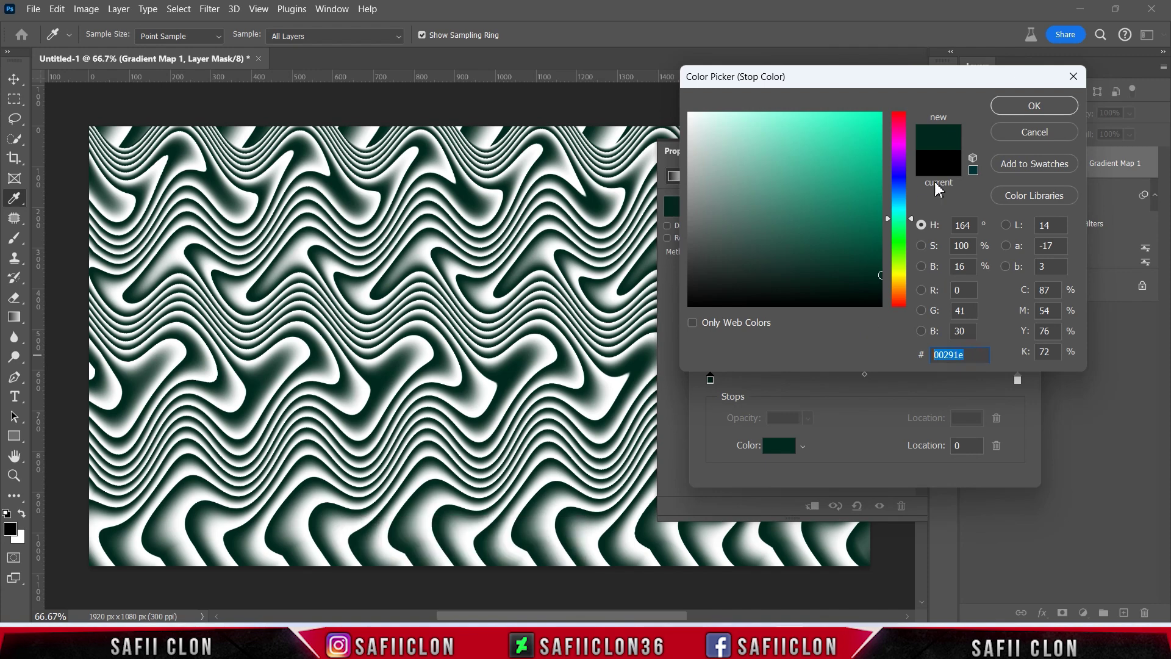
pyautogui.moveTo(774, 383); pyautogui.dragTo(773, 381)
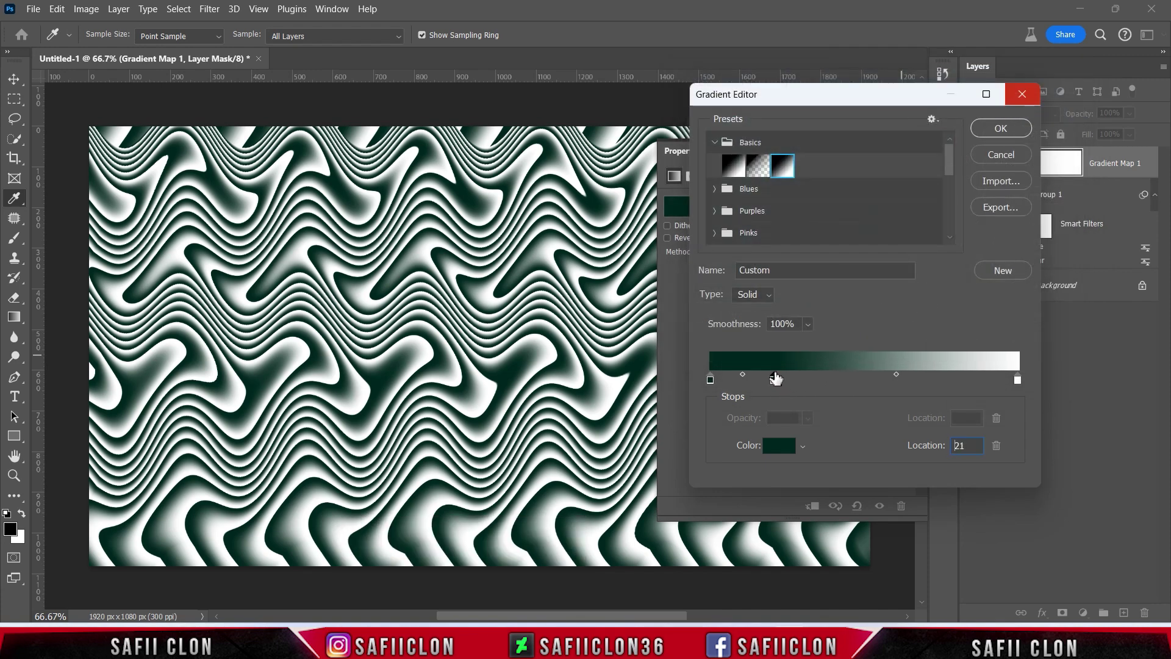
pyautogui.click(779, 445)
# Set the stop at 21 to orange ff5400 and add a lime d2ff00 stop at 45.
pyautogui.doubleClick(950, 355)
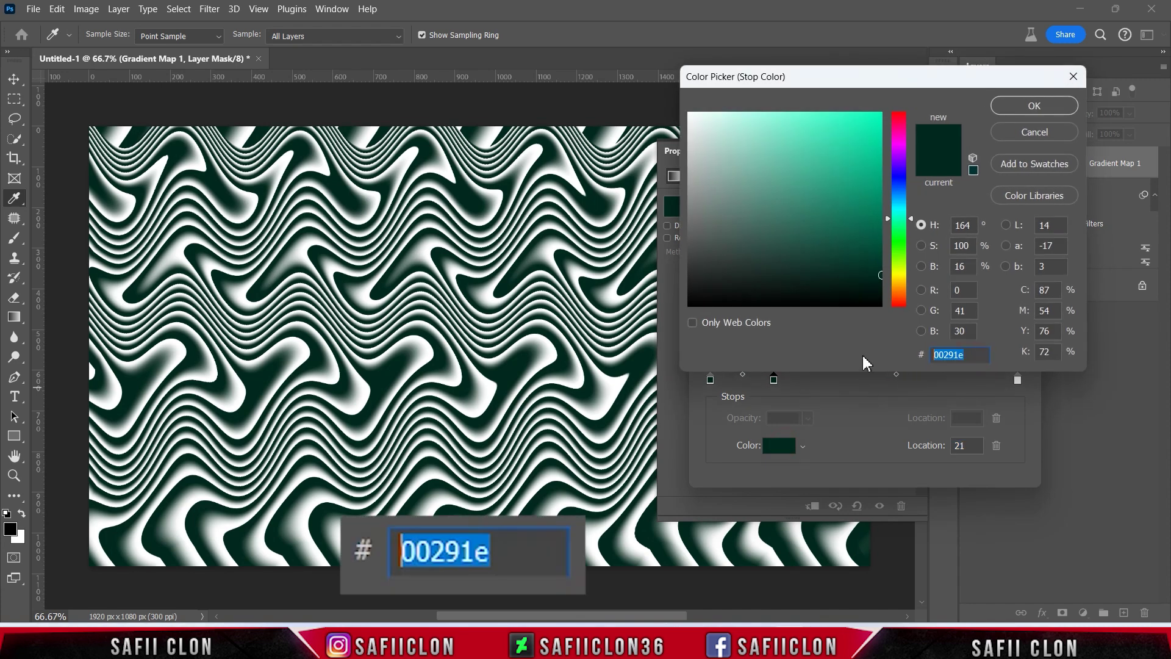
pyautogui.write('ff5')
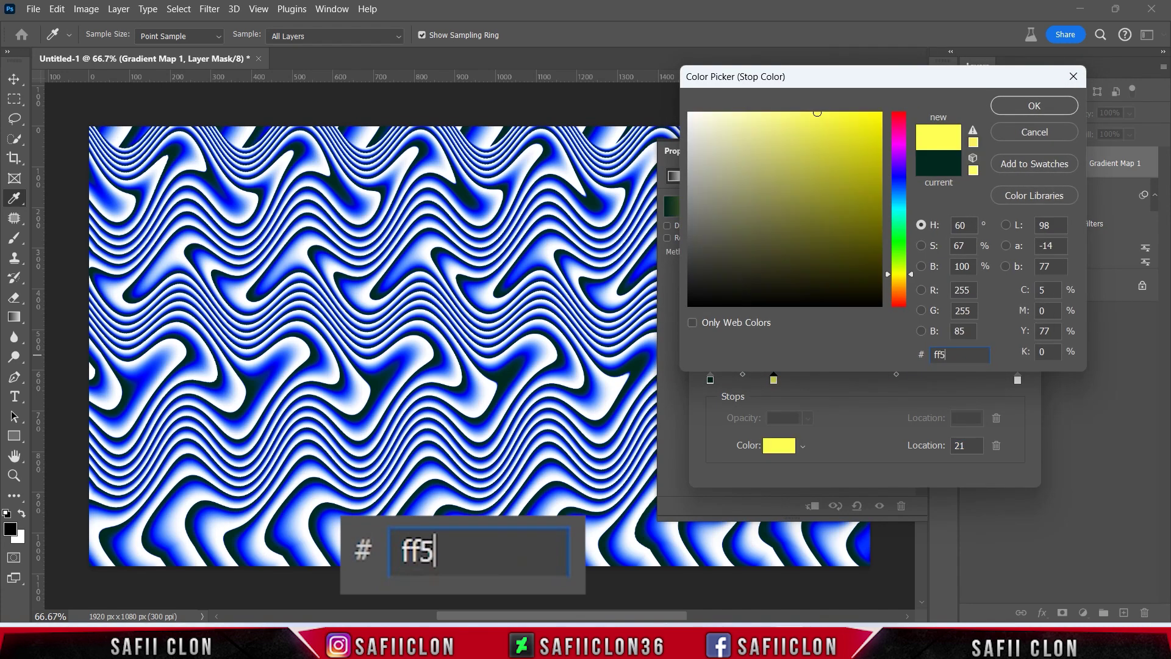
pyautogui.write('400')
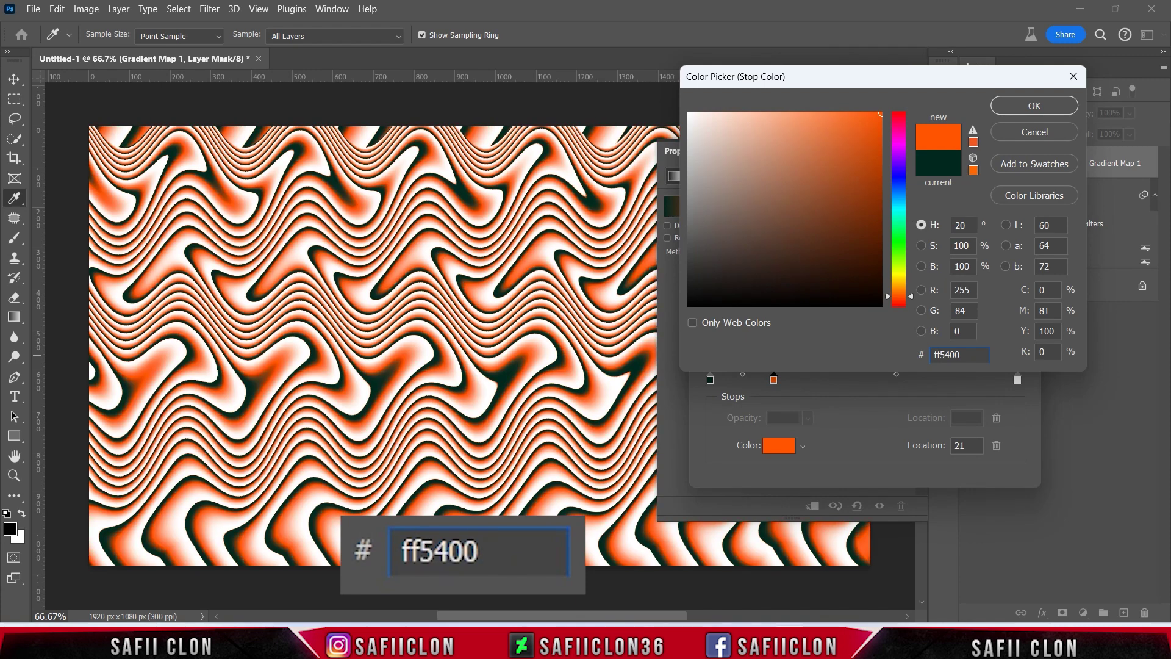
pyautogui.click(1026, 108)
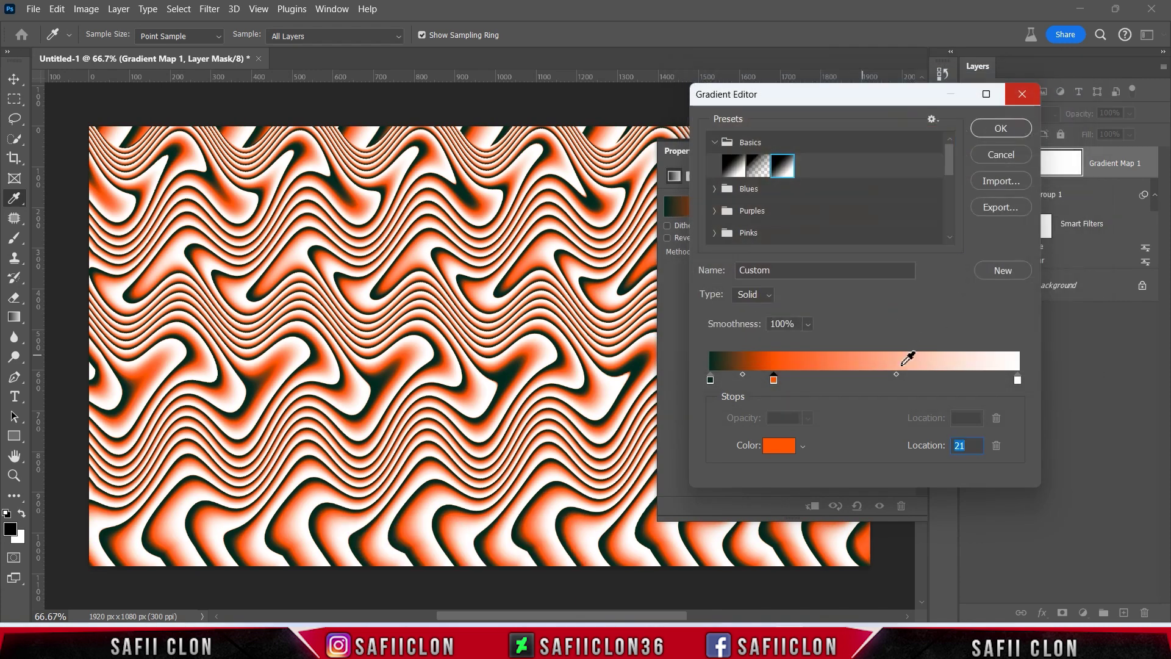
pyautogui.click(833, 380)
pyautogui.moveTo(845, 381); pyautogui.dragTo(849, 381)
pyautogui.click(779, 445)
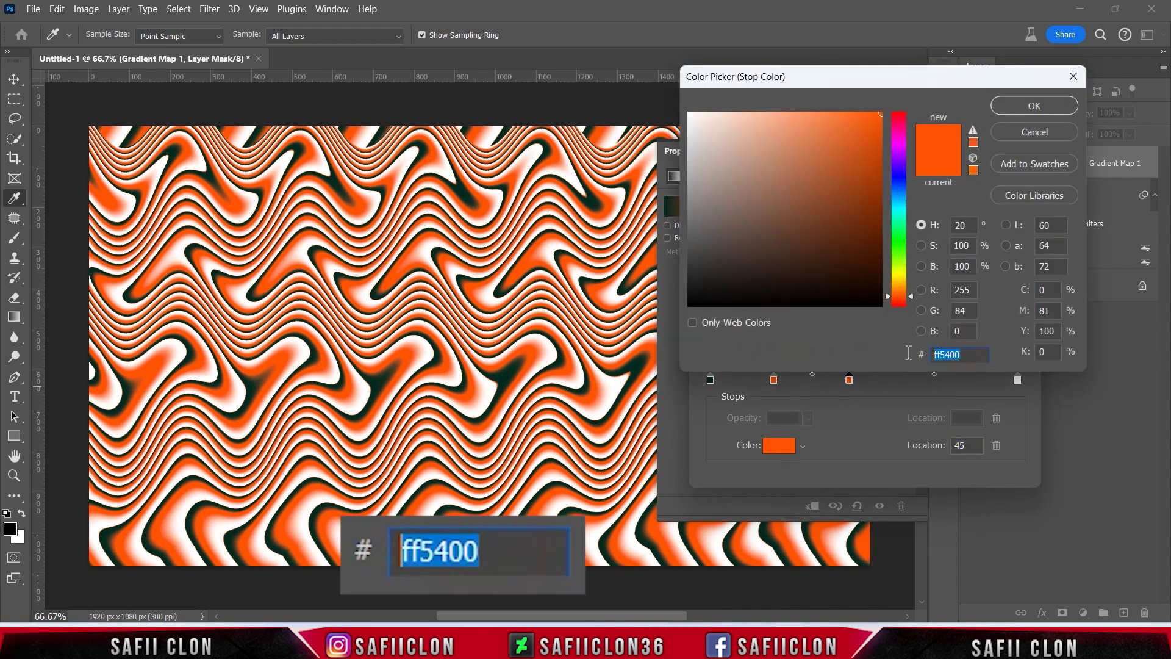
pyautogui.write('d2')
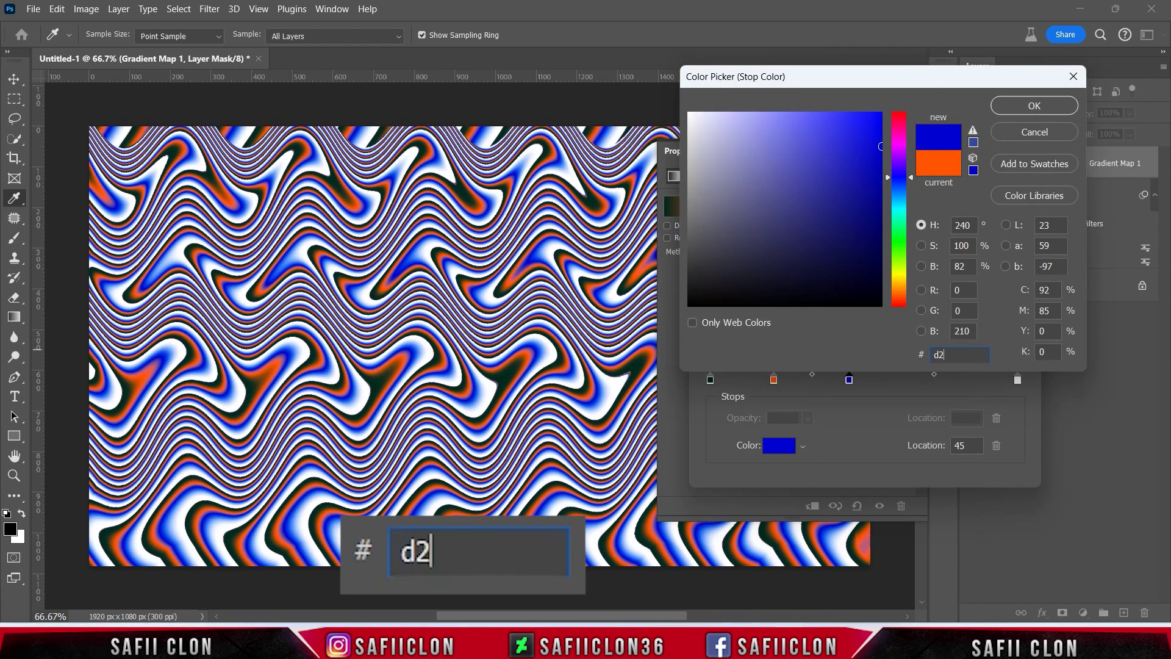
pyautogui.write('ff00')
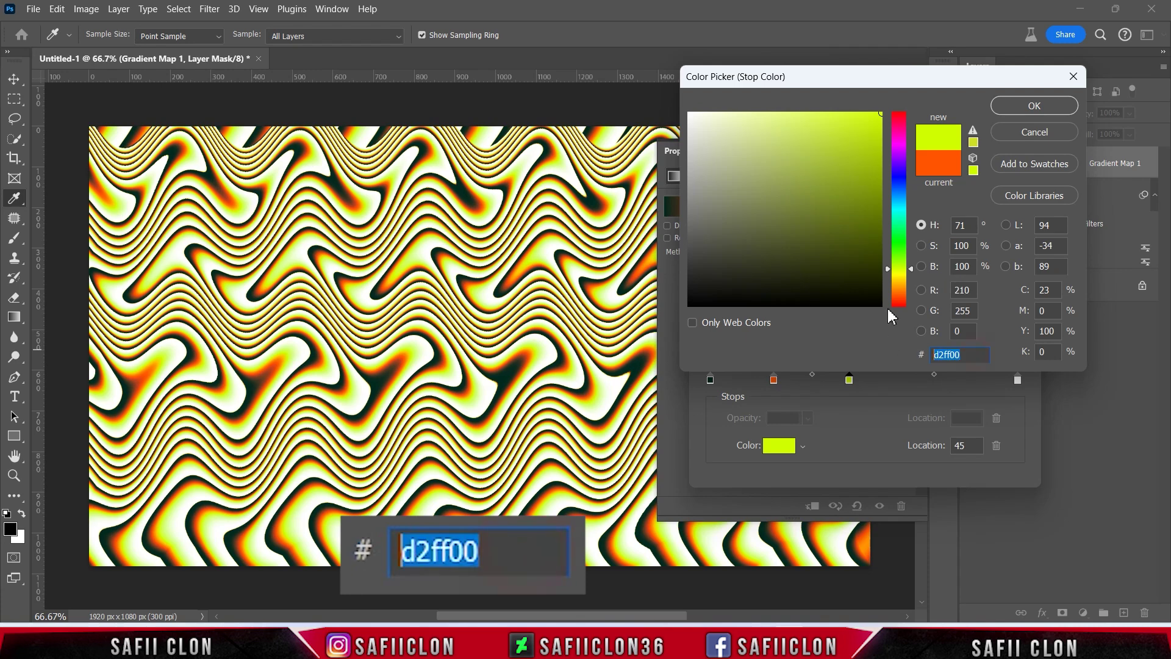
pyautogui.click(1032, 107)
# Add an orange ff5400 stop at 69, make the end stop yellow fffc00, and apply.
pyautogui.click(922, 380)
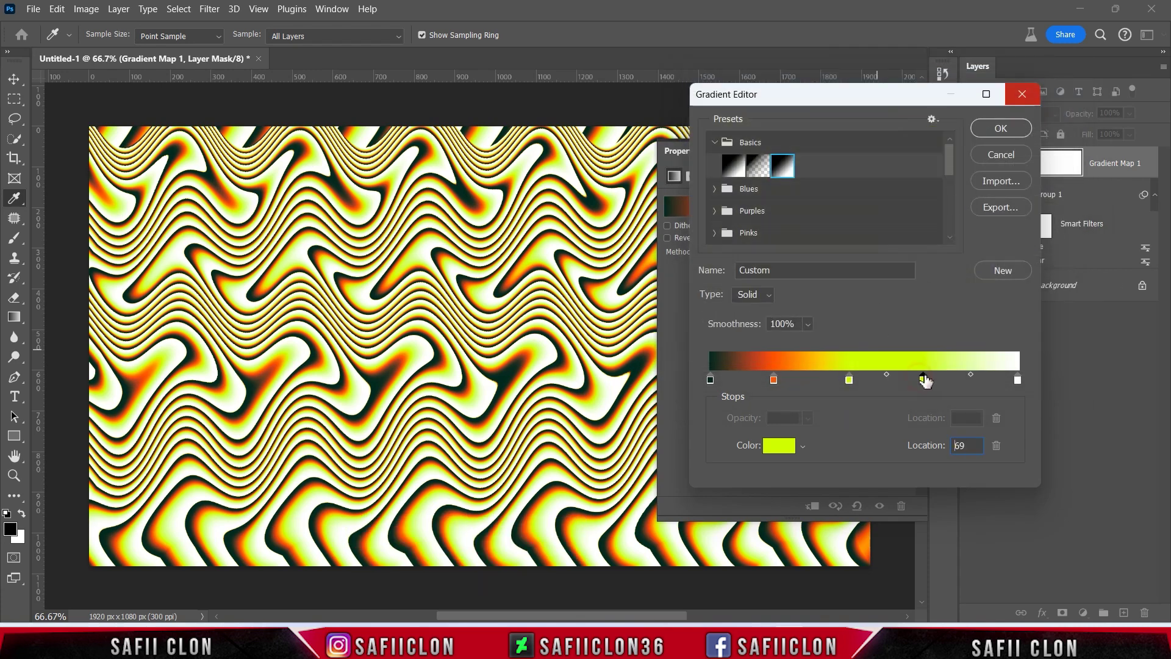
pyautogui.click(779, 445)
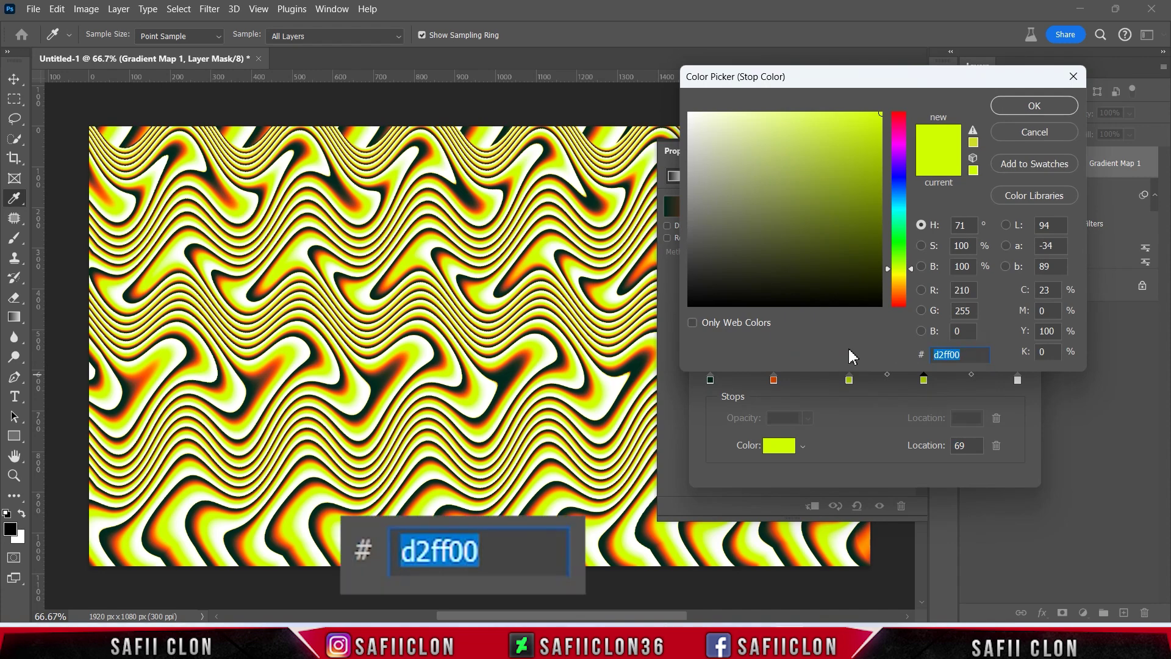
pyautogui.write('ff5400')
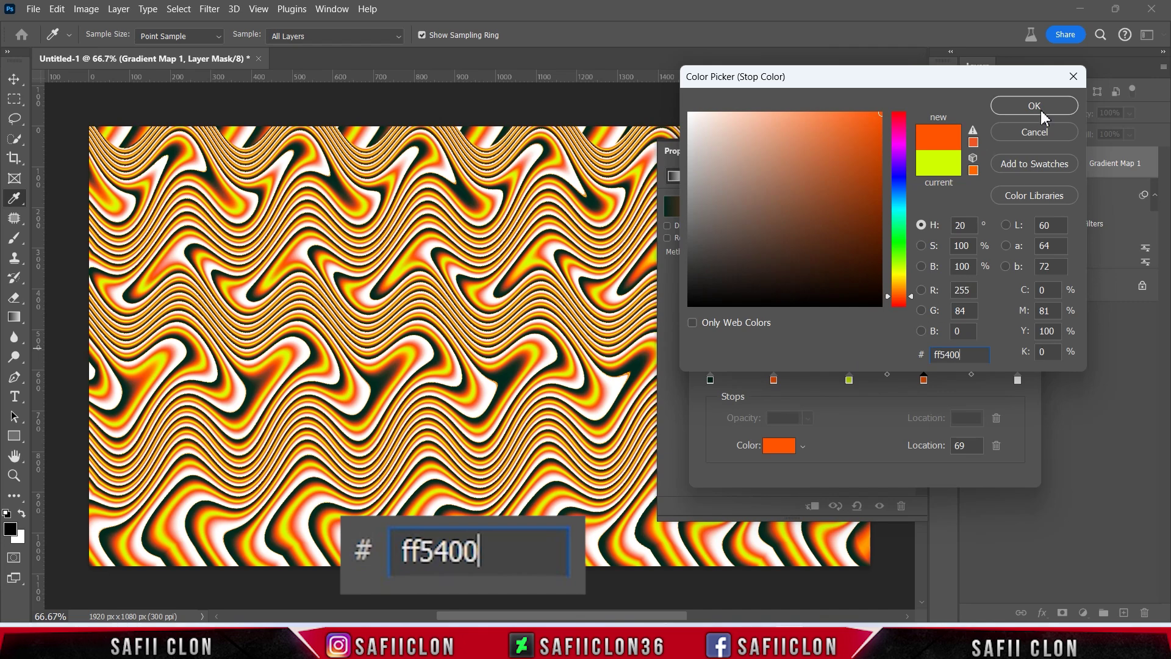
pyautogui.click(1042, 114)
pyautogui.click(1017, 379)
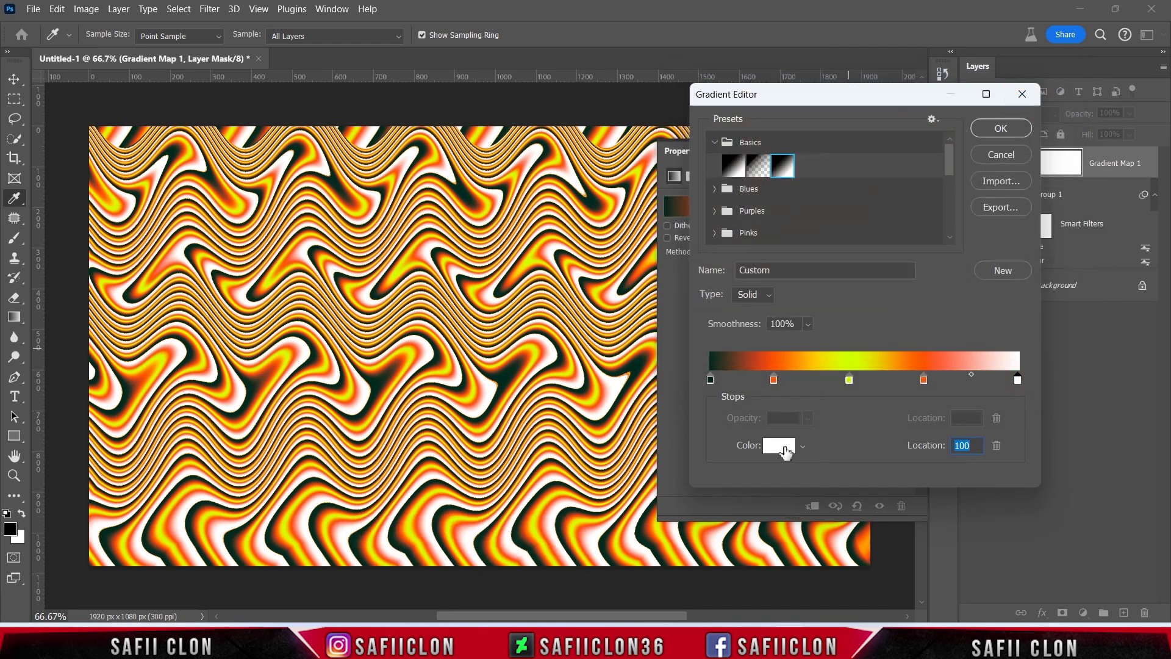
pyautogui.click(786, 452)
pyautogui.write('fffc00')
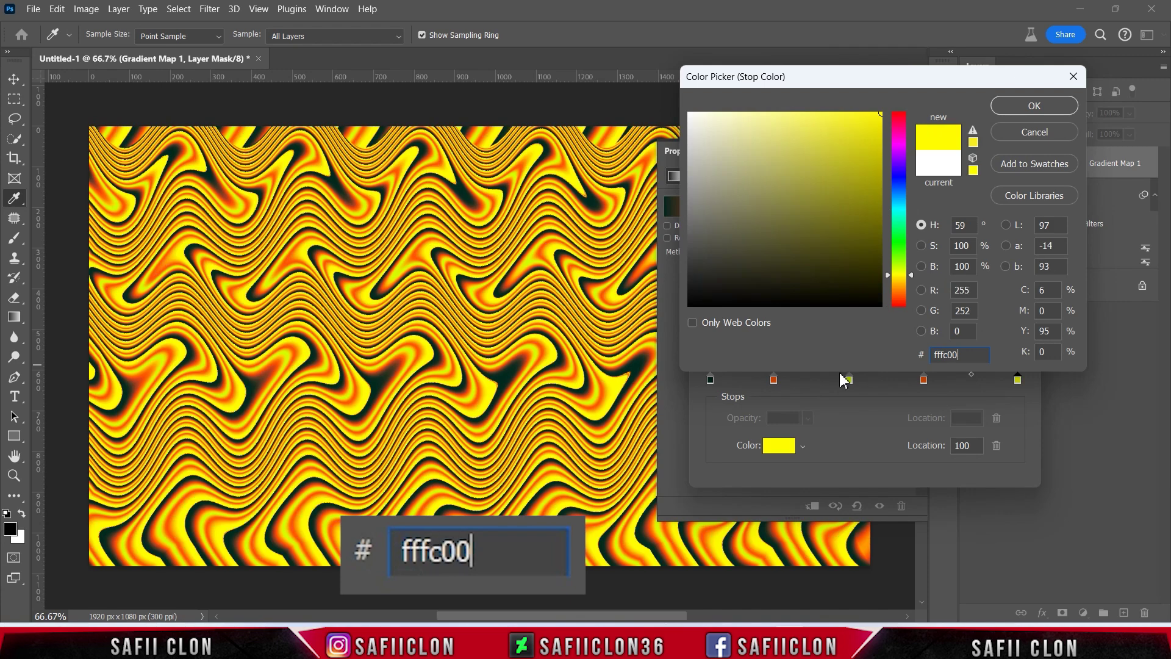
pyautogui.click(1028, 107)
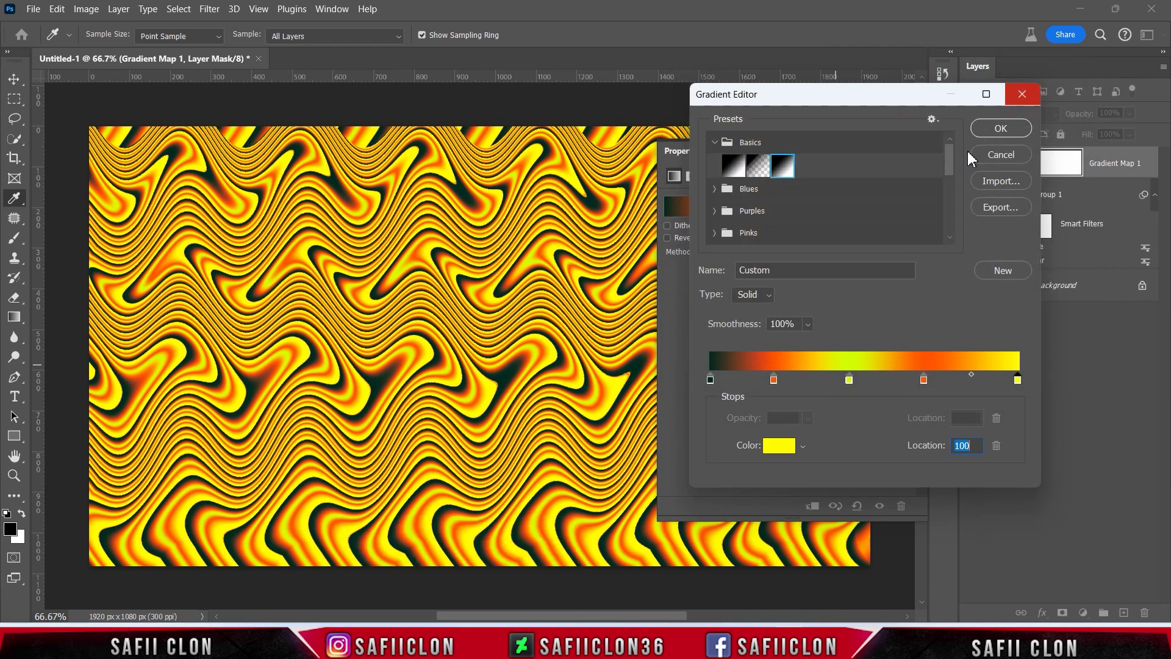
pyautogui.click(1000, 128)
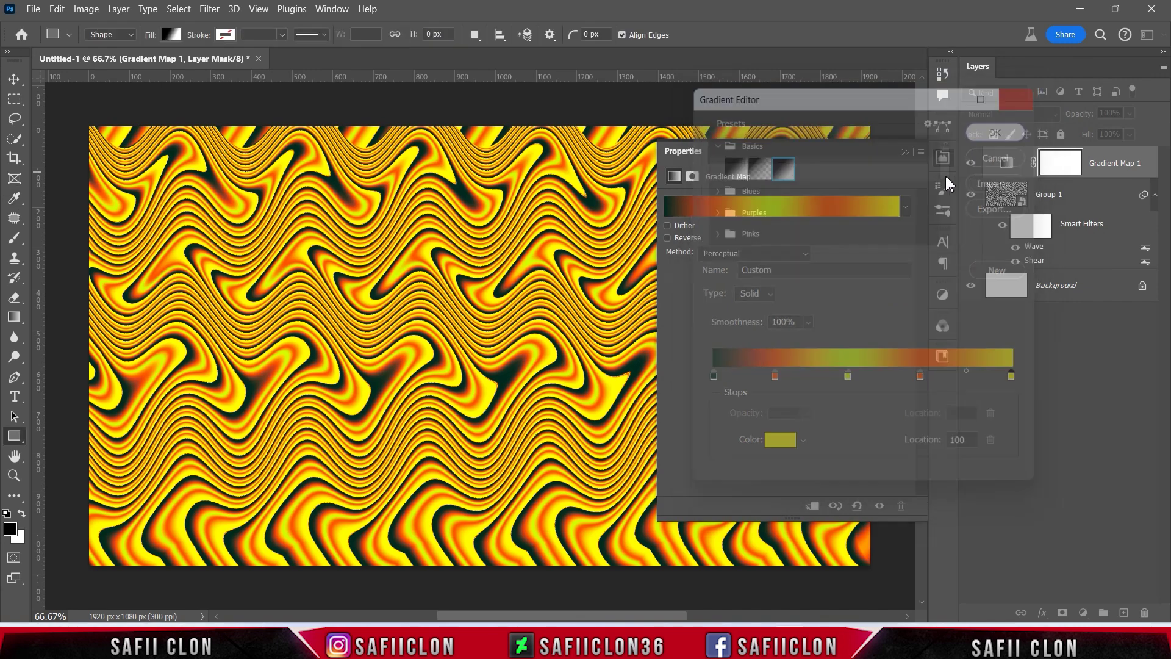
# Close the Gradient Editor, compare the map on and off, and blend Gradient Map 1 as Darker Color.
pyautogui.press('u')
pyautogui.click(909, 151)
pyautogui.click(972, 163)
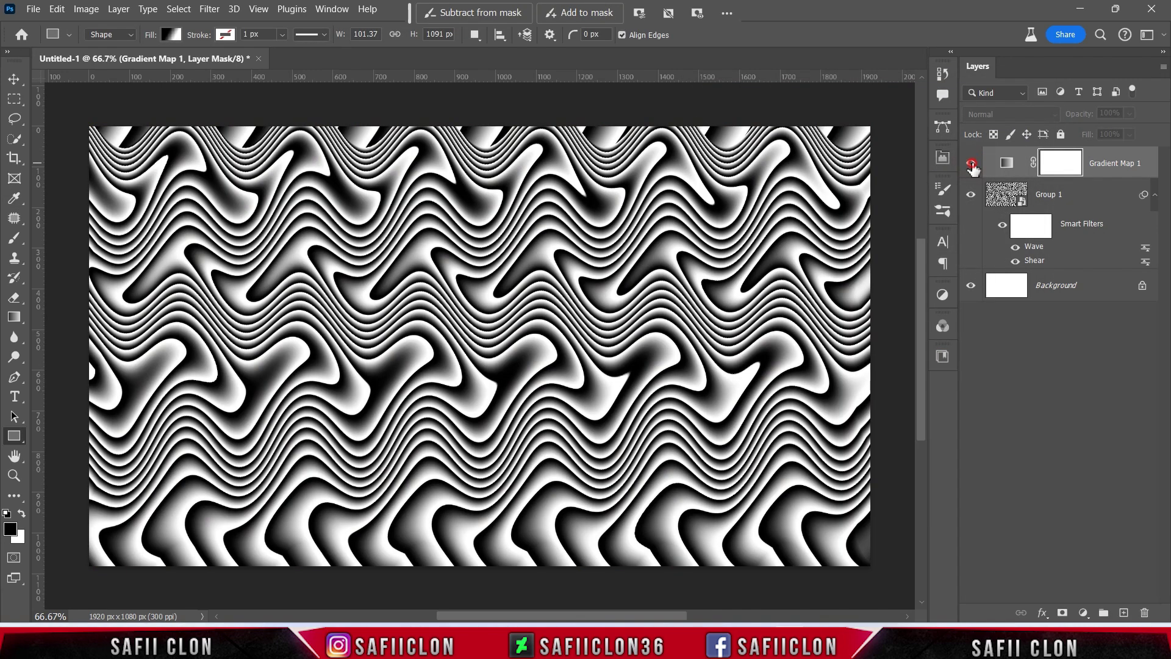
pyautogui.click(972, 163)
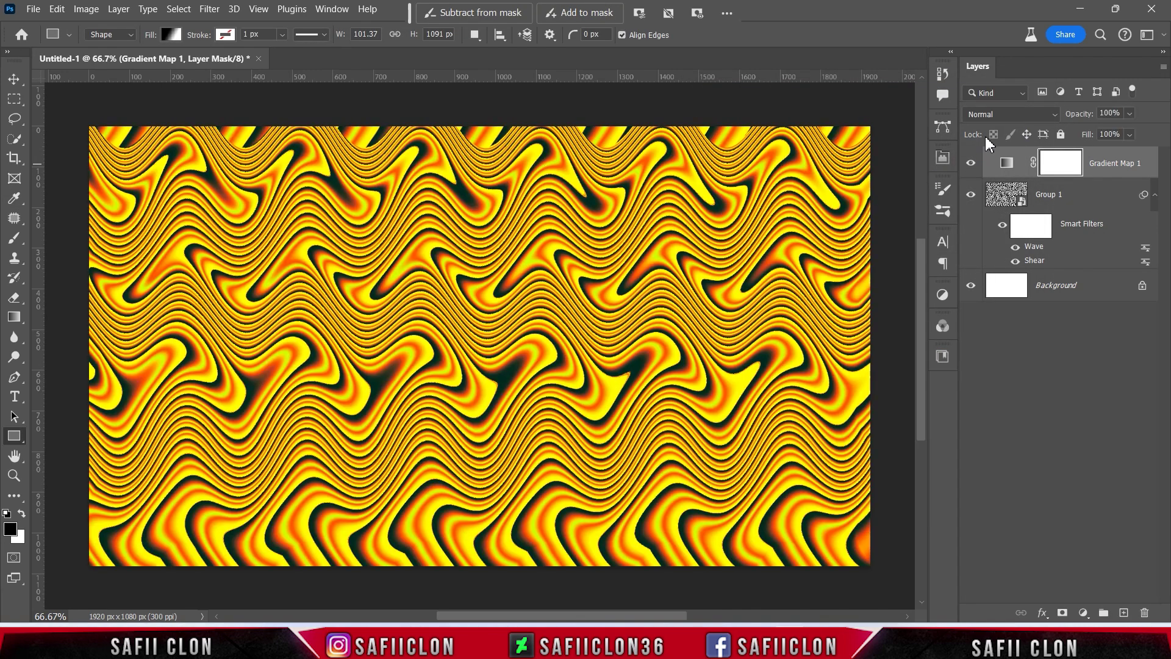
pyautogui.click(1009, 115)
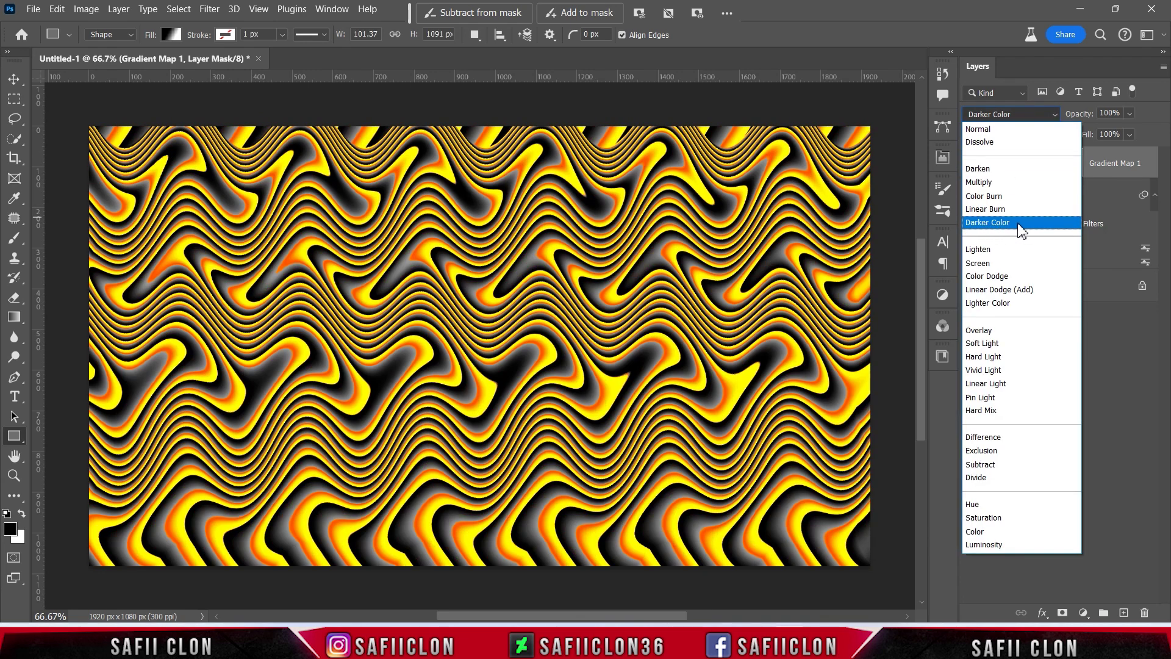
pyautogui.click(1000, 223)
# Toggle Gradient Map 1 to compare the Darker Color result, then zoom in and out to inspect the waves.
pyautogui.click(971, 165)
pyautogui.click(972, 165)
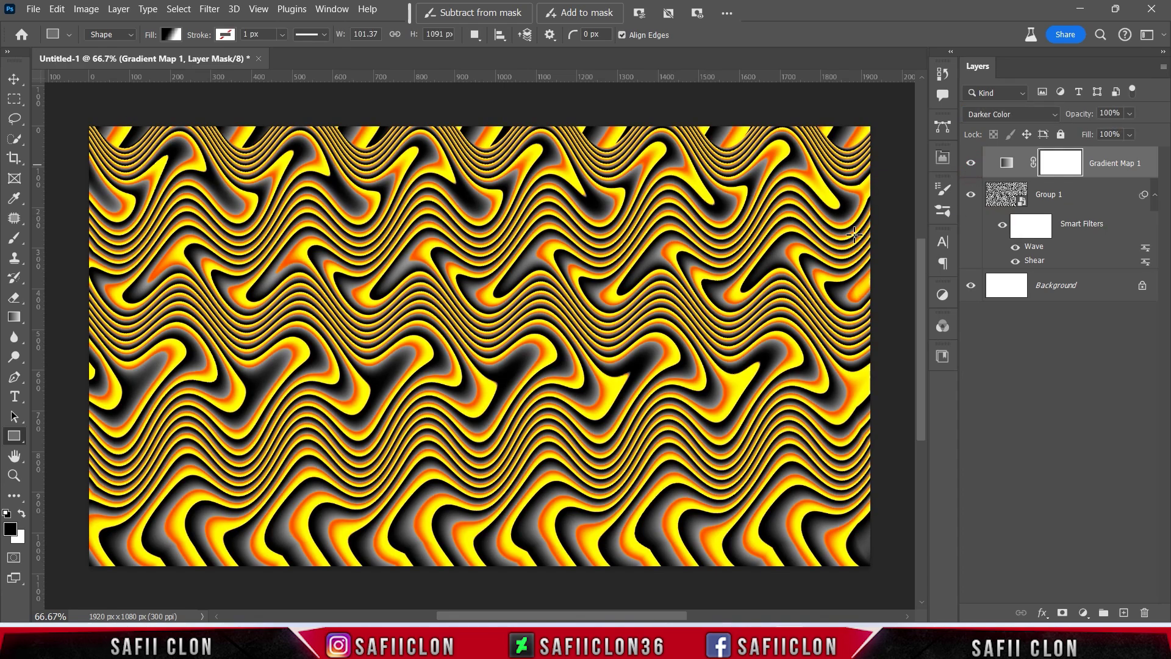
pyautogui.hotkey('ctrl', '+')
pyautogui.hotkey('ctrl', '+')
pyautogui.hotkey('ctrl', '-')
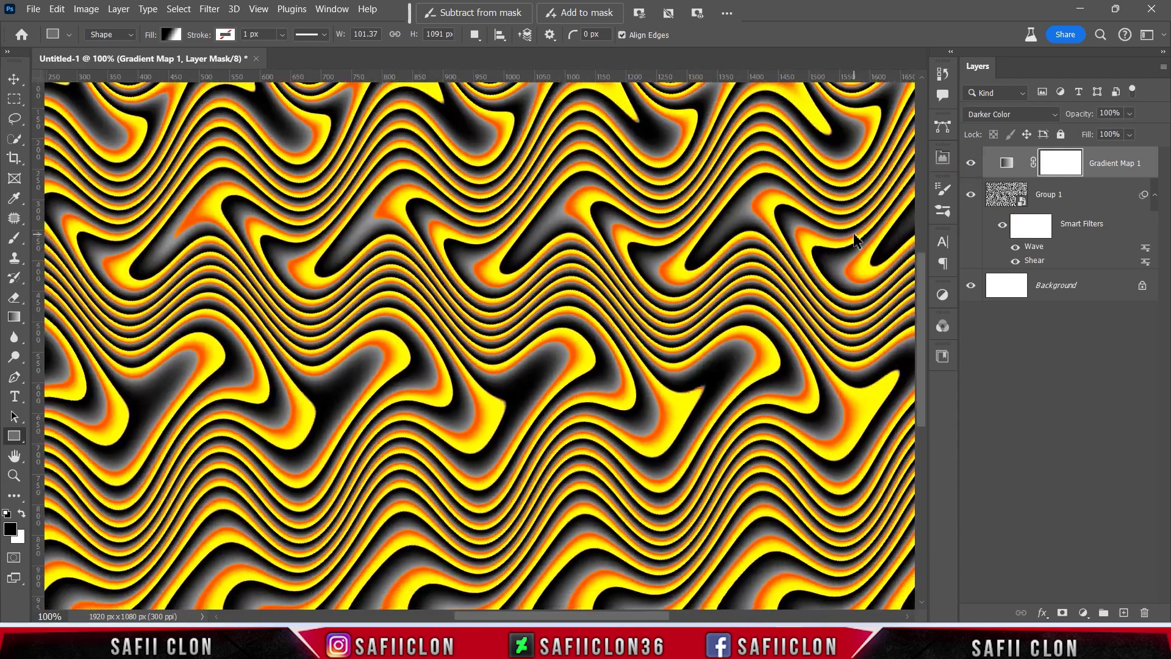
pyautogui.hotkey('ctrl', '-')
pyautogui.hotkey('ctrl', '-')
pyautogui.hotkey('ctrl', '+')
pyautogui.hotkey('ctrl', '+')
pyautogui.hotkey('ctrl', '-')
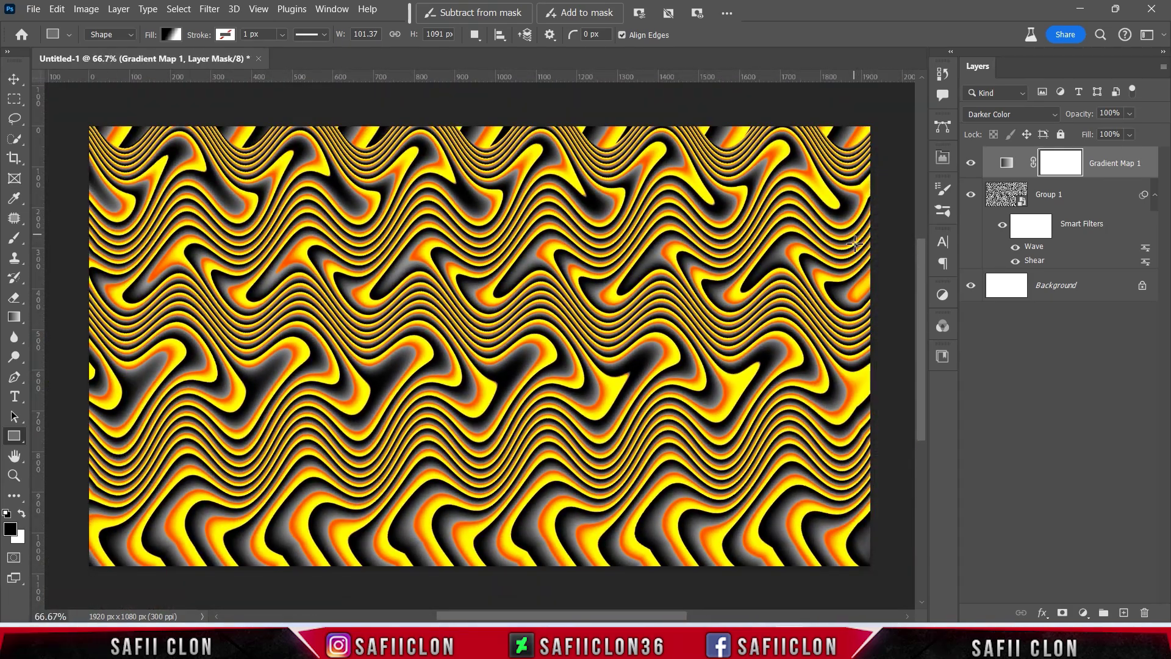